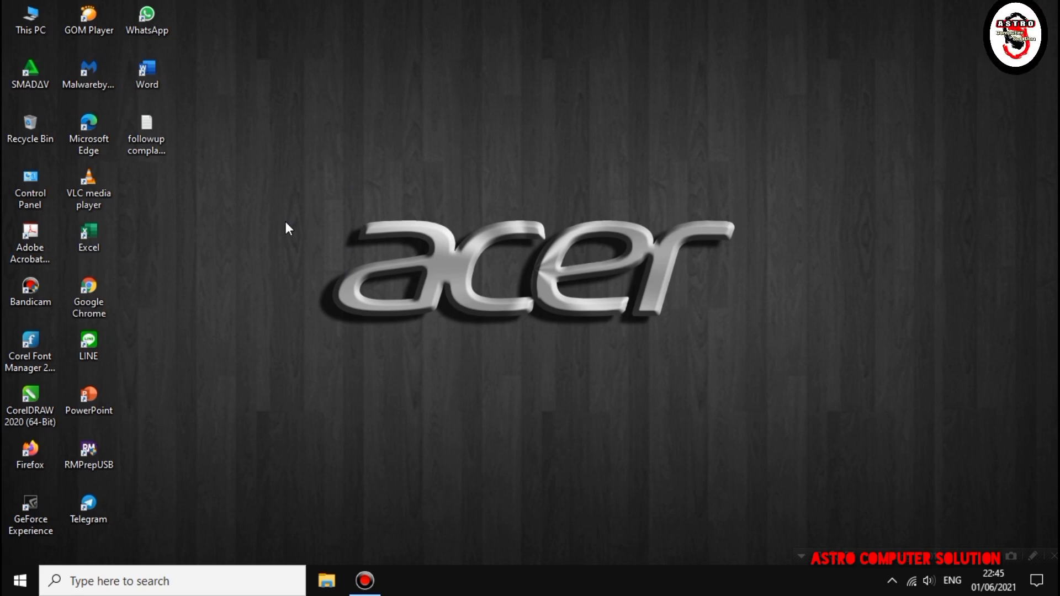
Refresh the desktop and open Computer Management for This PC.
{"action": "right_click", "coordinate": [259, 295]}
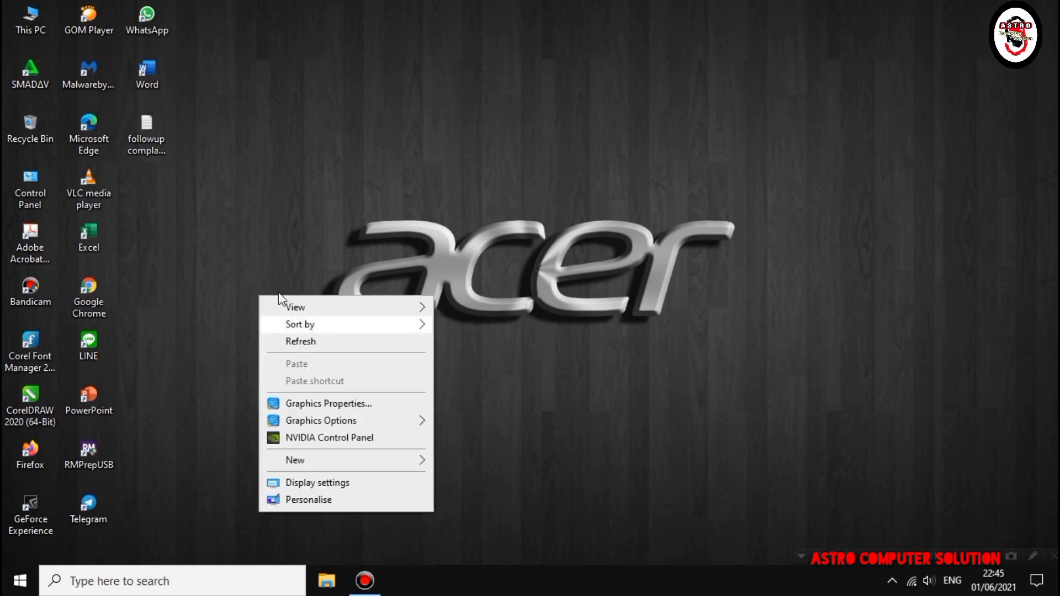
{"action": "left_click", "coordinate": [288, 340]}
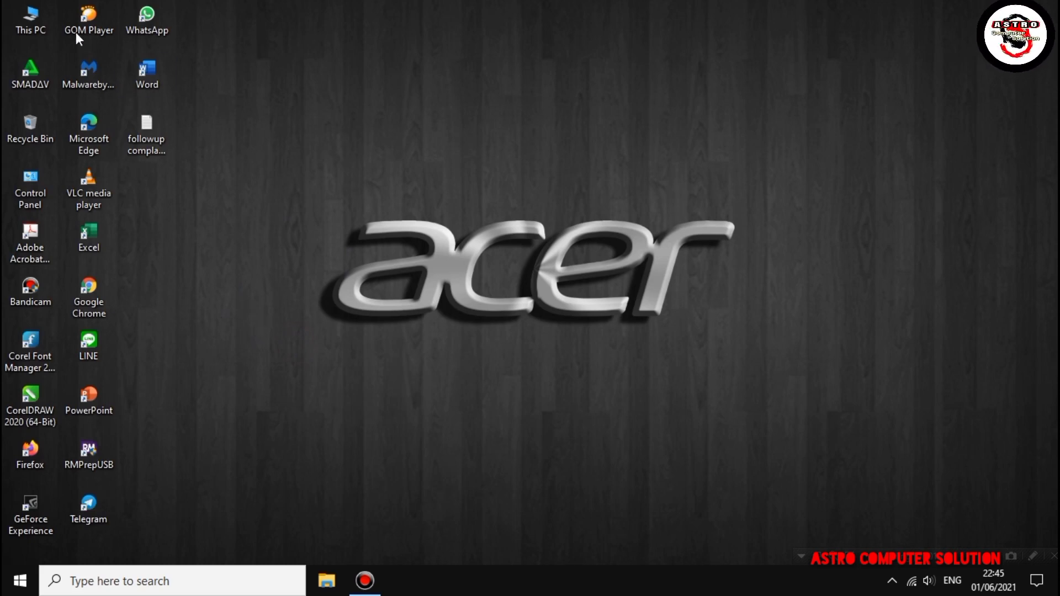
{"action": "left_click", "coordinate": [25, 28]}
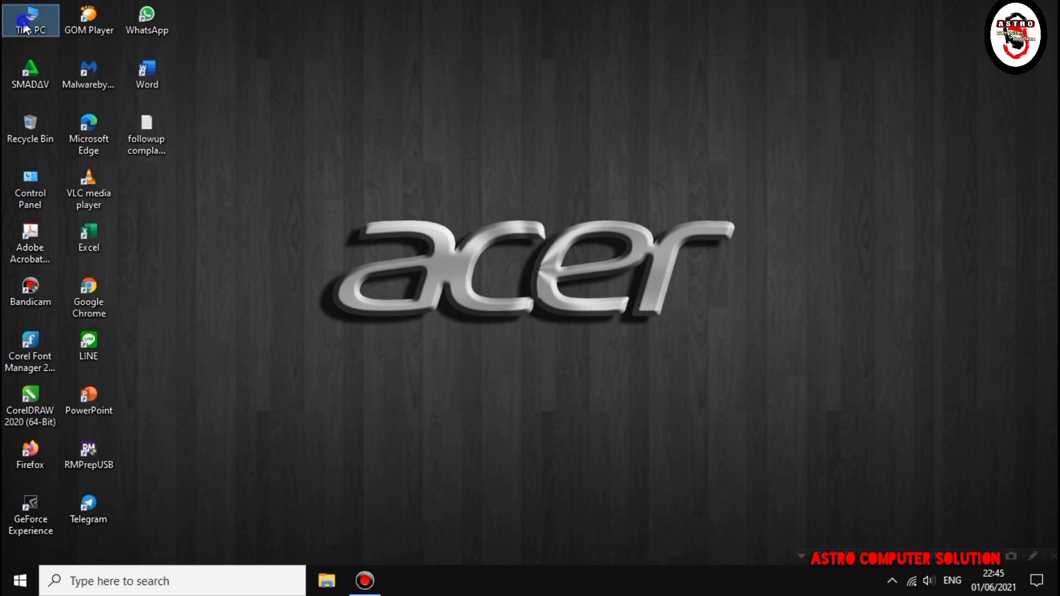
{"action": "right_click", "coordinate": [25, 28]}
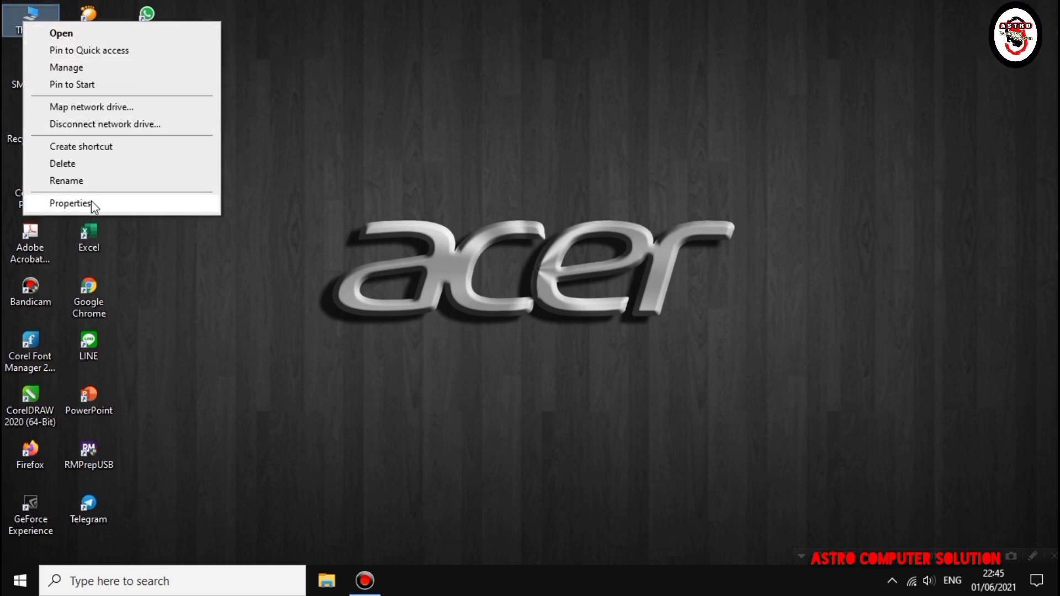
{"action": "left_click", "coordinate": [108, 71]}
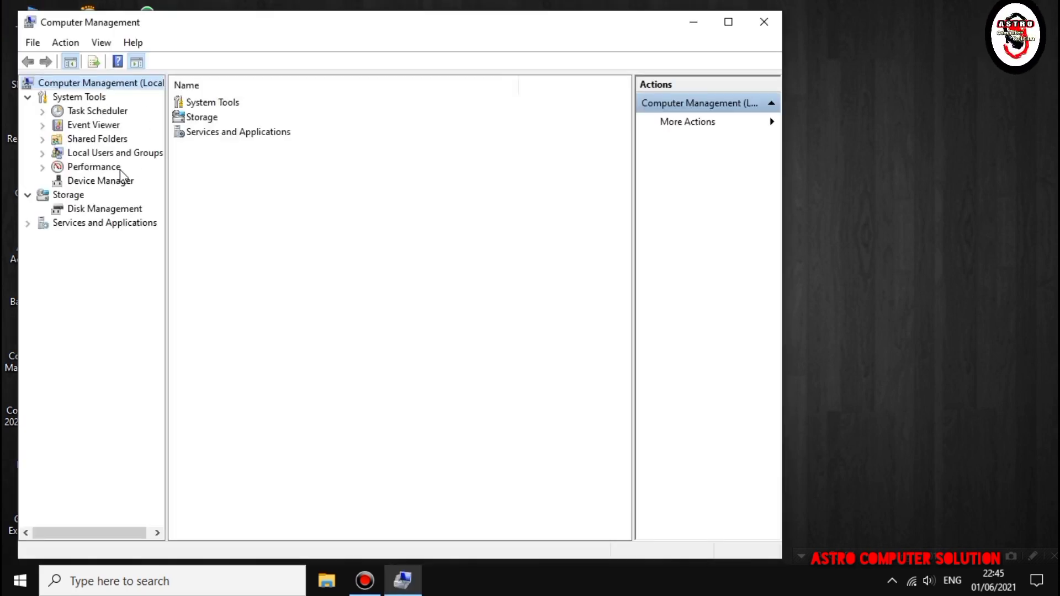
In Device Manager, expand Mice and other pointing devices and collapse Network adapters.
{"action": "left_click", "coordinate": [105, 183]}
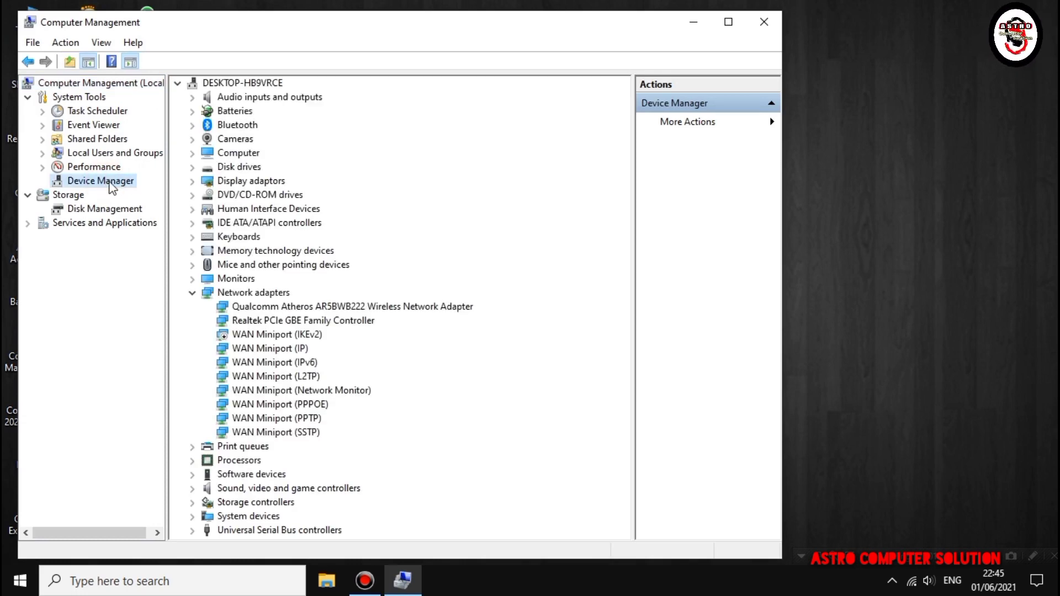
{"action": "left_click", "coordinate": [193, 266]}
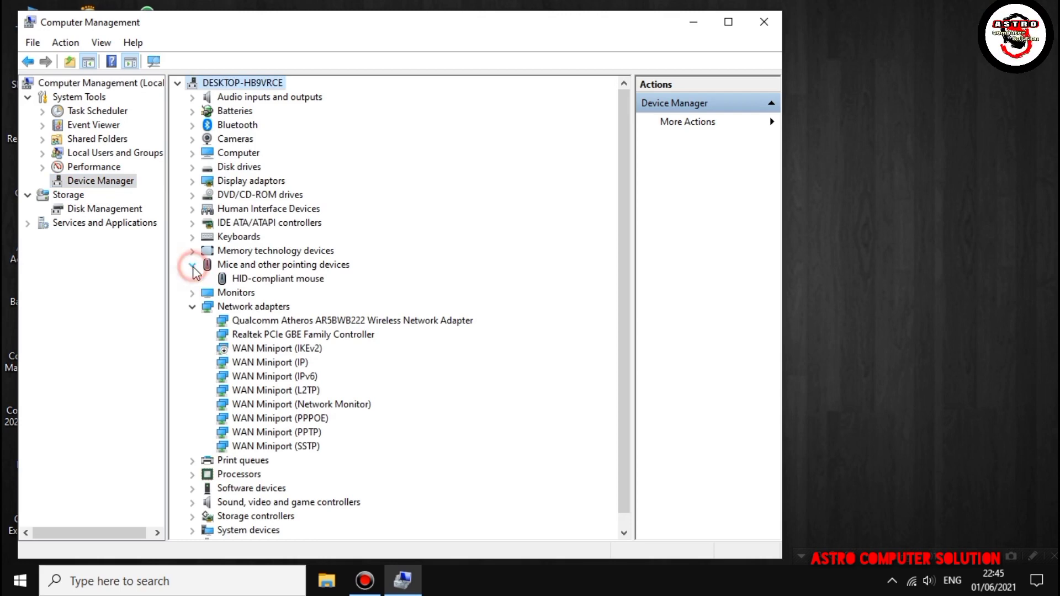
{"action": "left_click", "coordinate": [192, 306]}
{"action": "left_click", "coordinate": [243, 280]}
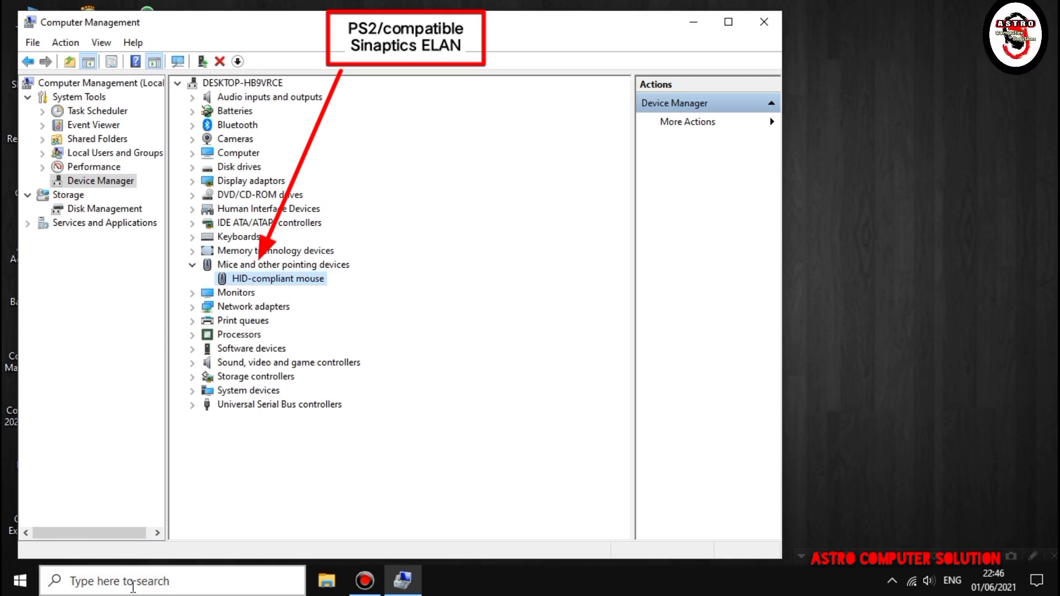
{"action": "left_click", "coordinate": [135, 583]}
Search 'control' to reach Control Panel's installed programs list and restore its window.
{"action": "type", "text": "c"}
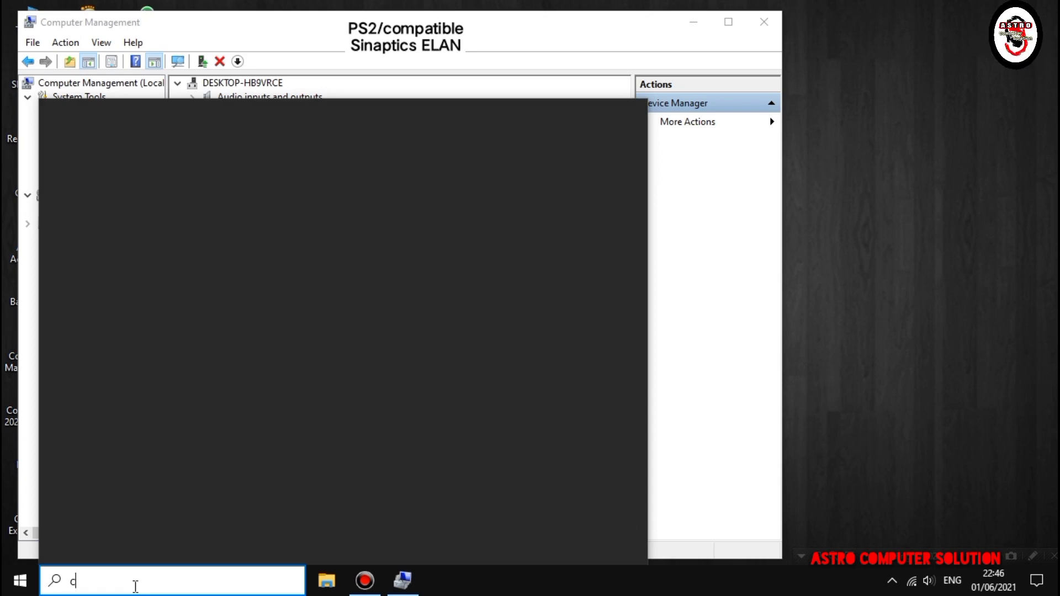
{"action": "type", "text": "ontrol"}
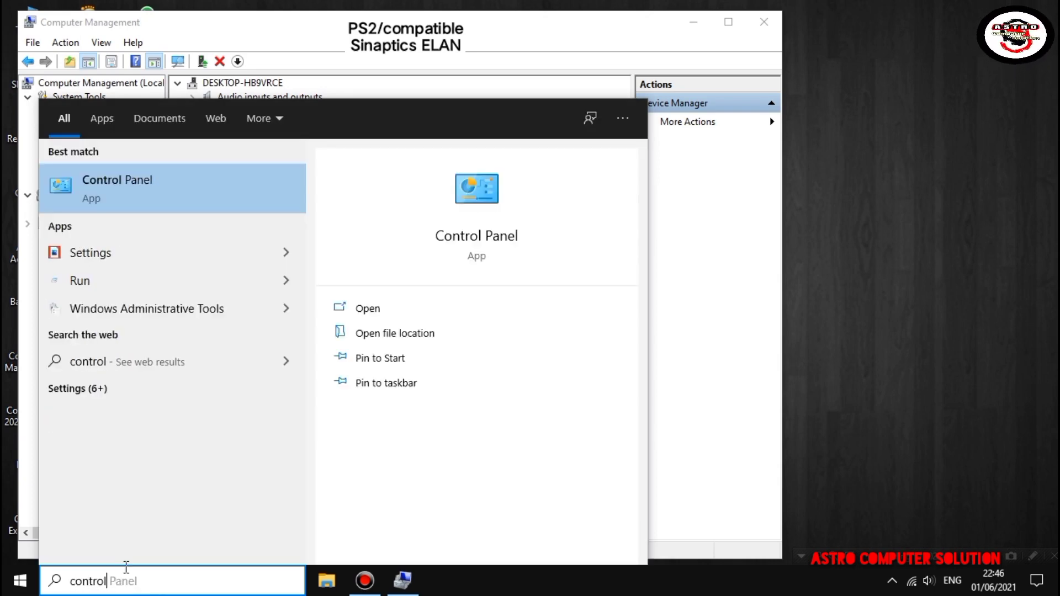
{"action": "left_click", "coordinate": [176, 195]}
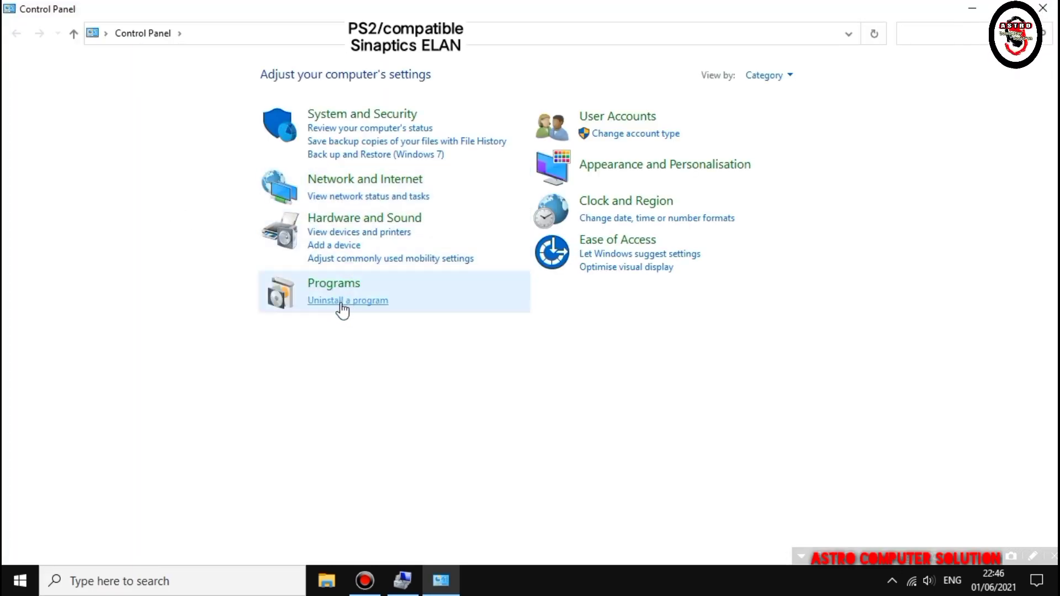
{"action": "left_click", "coordinate": [359, 302]}
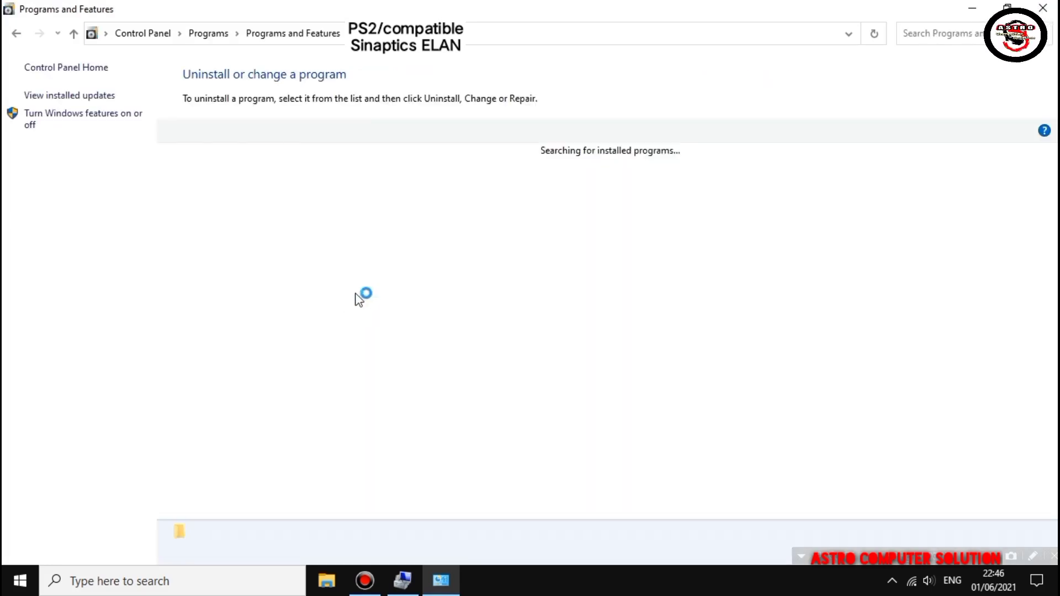
{"action": "left_click", "coordinate": [1009, 8]}
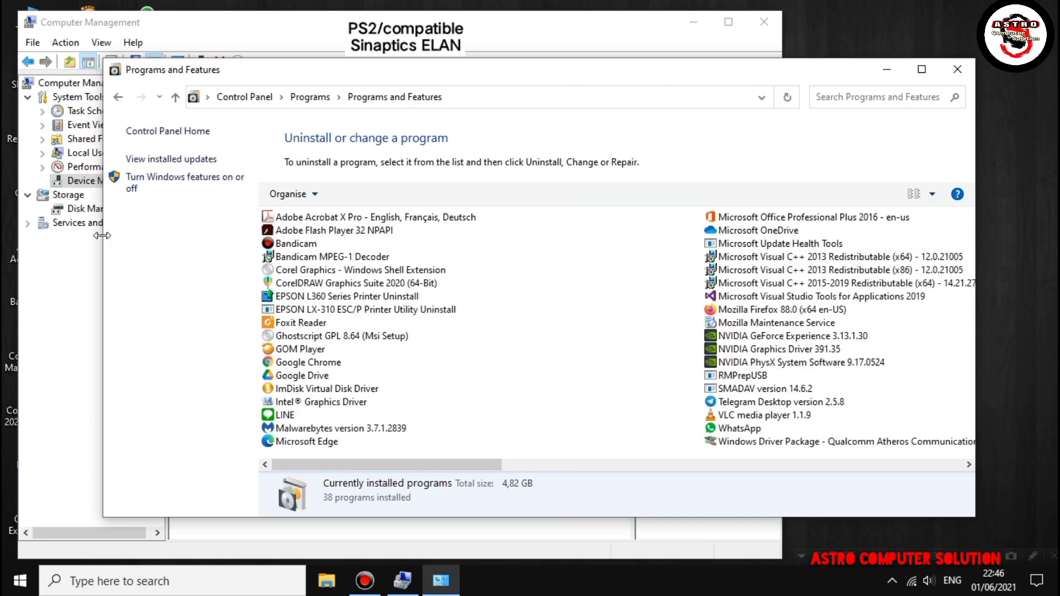
Arrange Programs and Features beside Device Manager and widen the device tree.
{"action": "left_click_drag", "start_coordinate": [103, 232], "coordinate": [384, 273]}
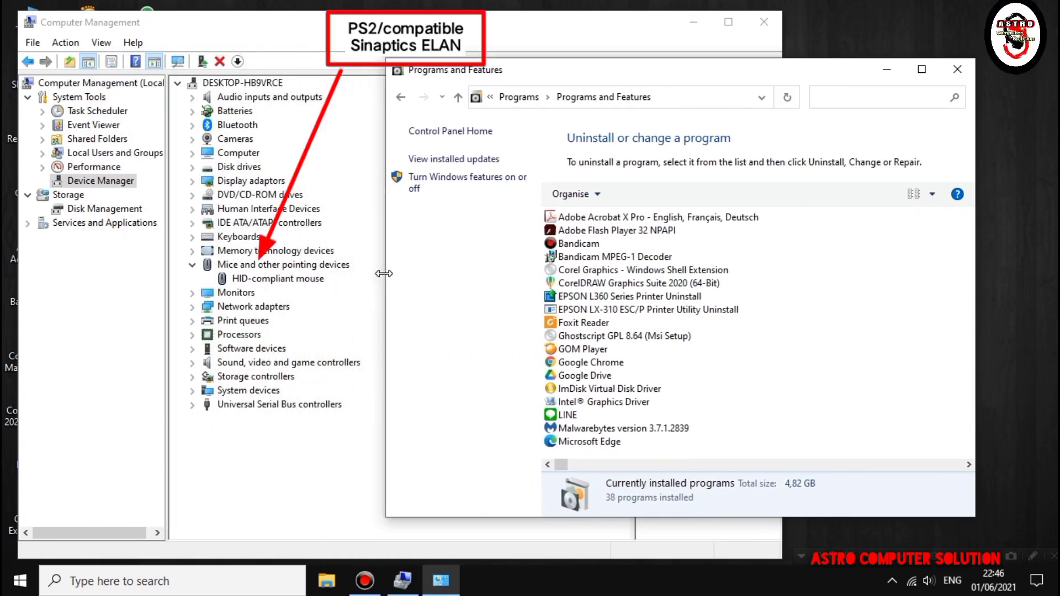
{"action": "left_click", "coordinate": [171, 271]}
{"action": "left_click_drag", "start_coordinate": [168, 269], "coordinate": [57, 250]}
{"action": "left_click", "coordinate": [805, 282]}
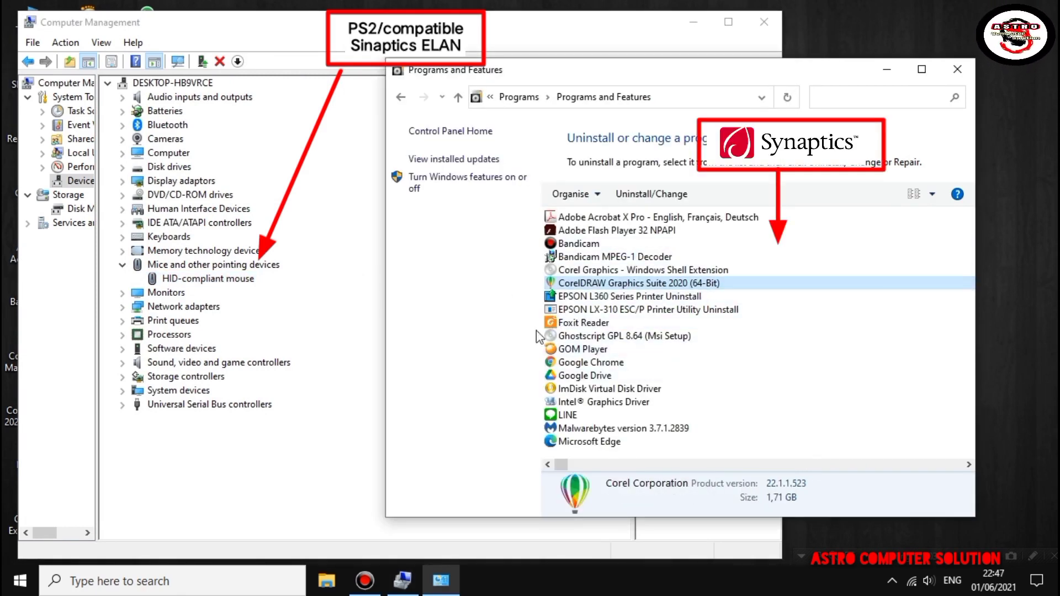
Browse the installed programs list for Synaptics, starting from Bandicam MPEG-1 Decoder.
{"action": "left_click_drag", "start_coordinate": [567, 466], "coordinate": [652, 492]}
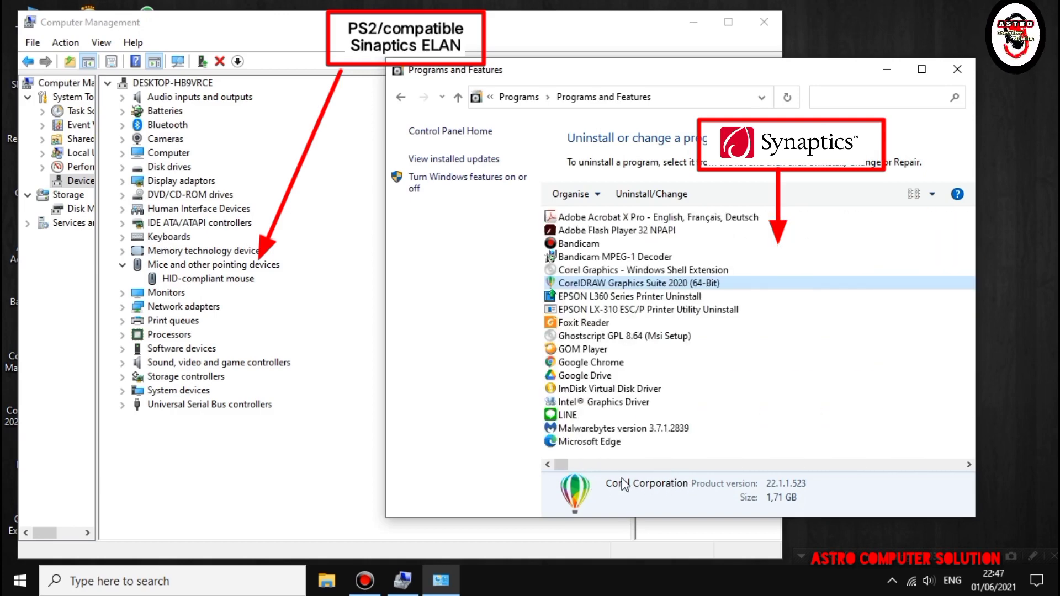
{"action": "left_click", "coordinate": [599, 257]}
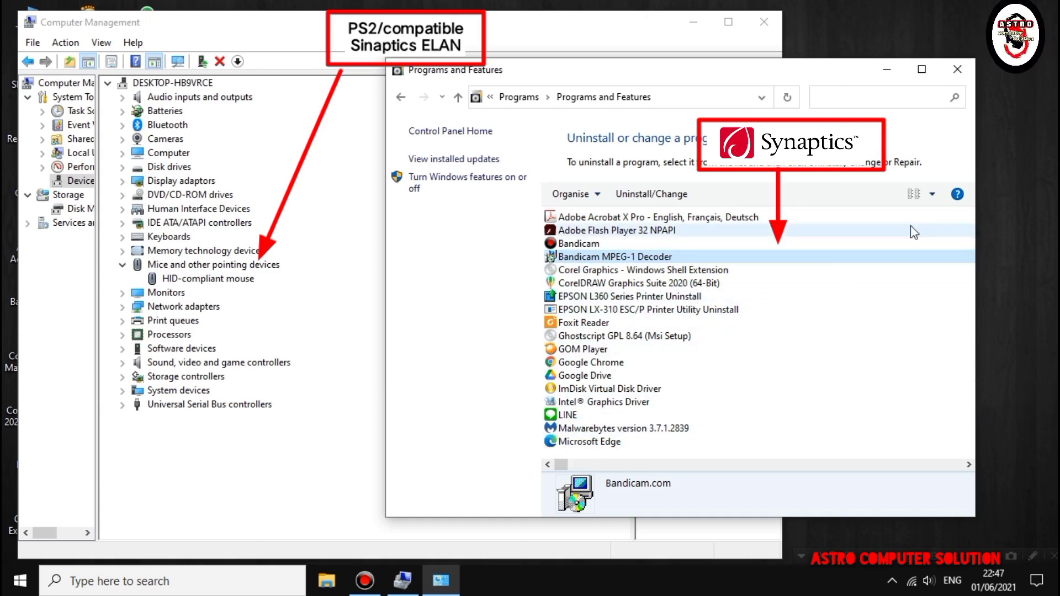
{"action": "left_click", "coordinate": [939, 199]}
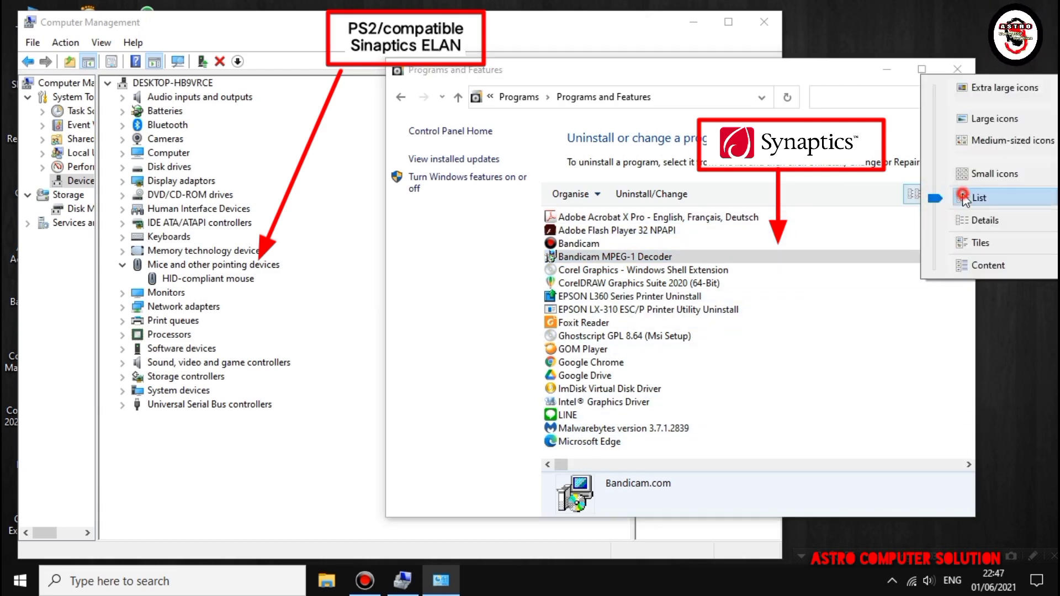
{"action": "left_click", "coordinate": [936, 220]}
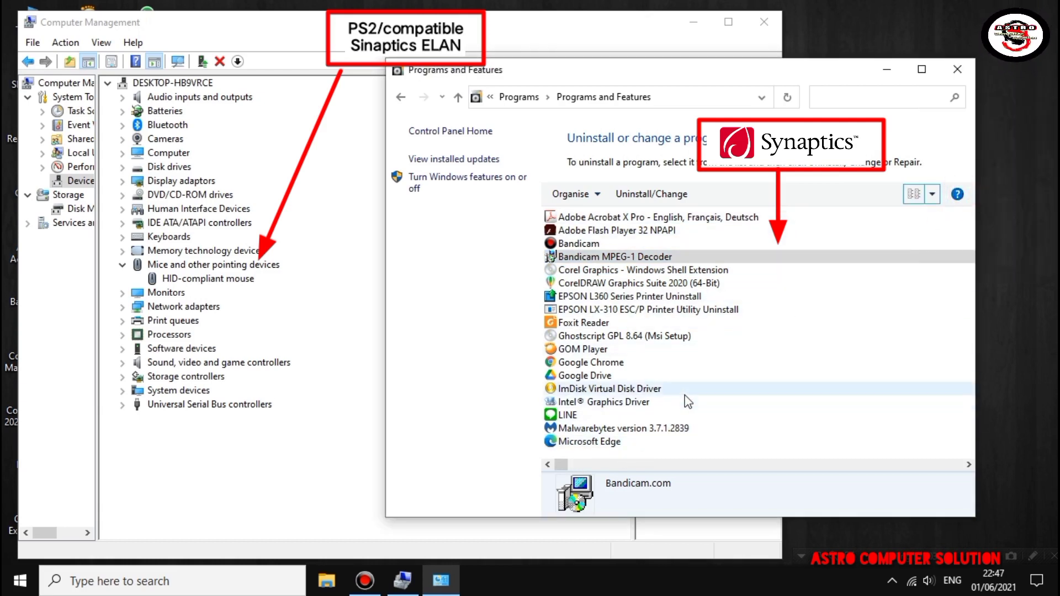
{"action": "scroll", "coordinate": [687, 402], "scroll_direction": "down", "scroll_amount": 6}
{"action": "scroll", "coordinate": [687, 402], "scroll_direction": "up", "scroll_amount": 6}
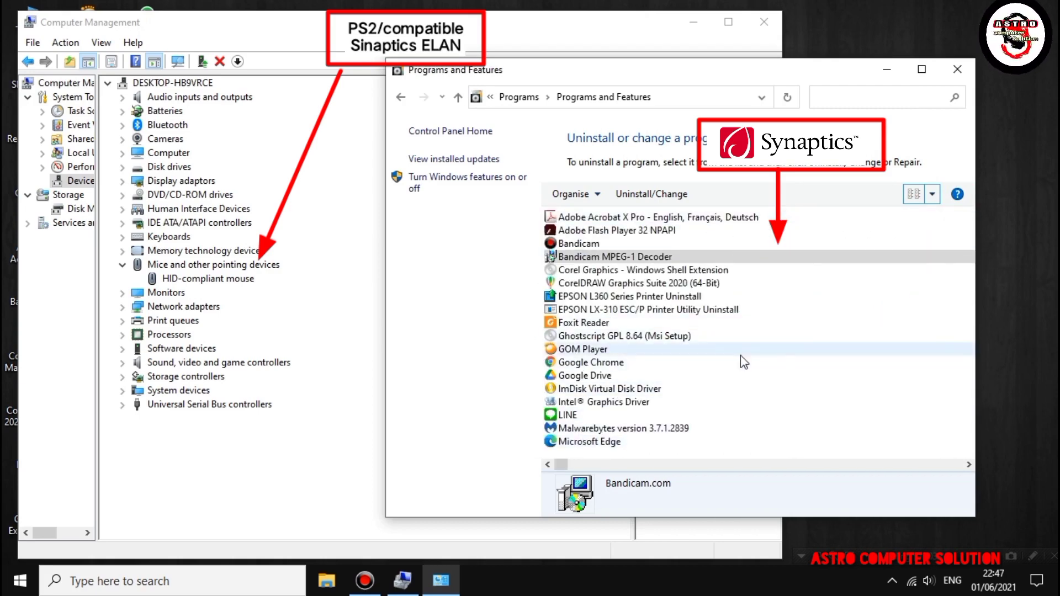
{"action": "scroll", "coordinate": [690, 275], "scroll_direction": "down", "scroll_amount": 6}
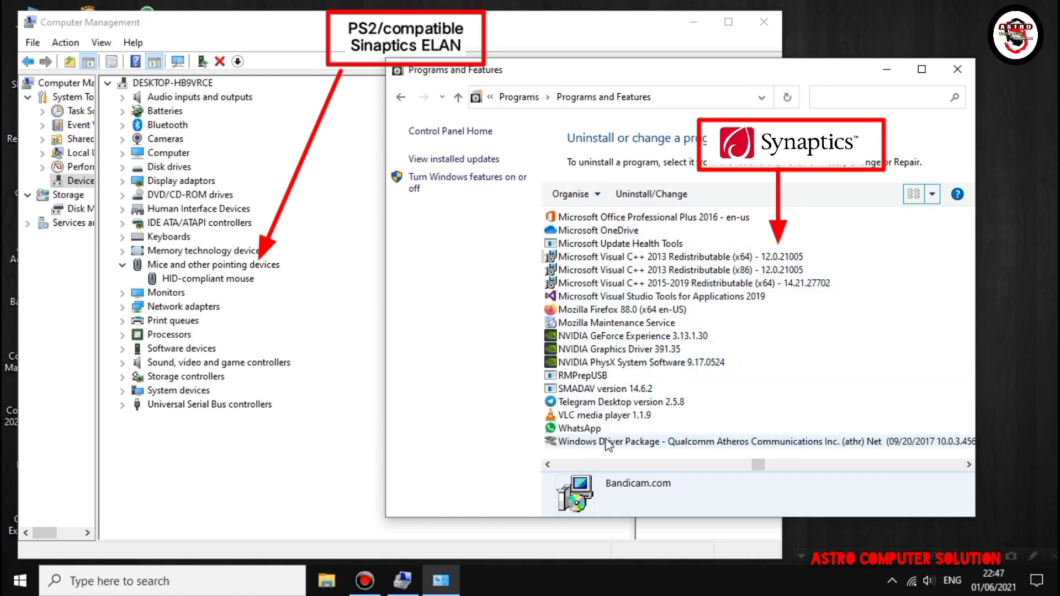
{"action": "scroll", "coordinate": [652, 337], "scroll_direction": "down", "scroll_amount": 5}
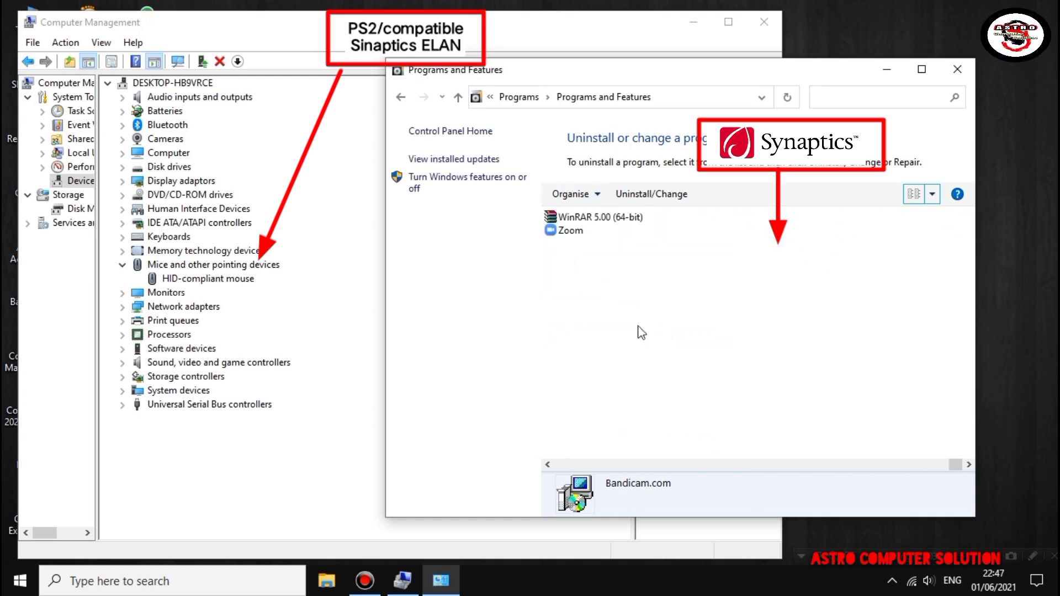
{"action": "scroll", "coordinate": [575, 282], "scroll_direction": "up", "scroll_amount": 6}
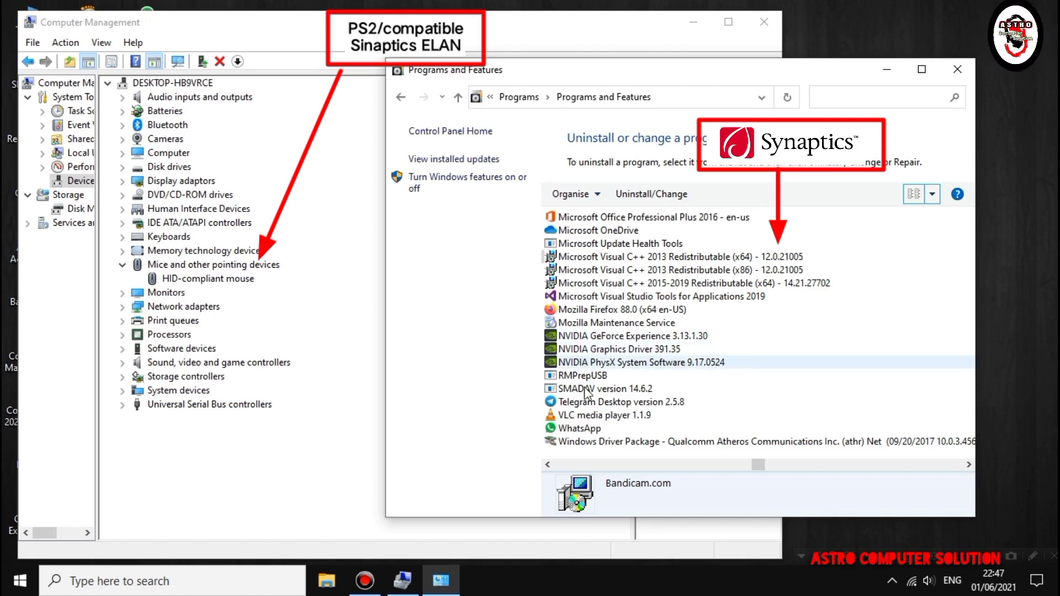
Check the rest of the program list, then close Programs and Features.
{"action": "left_click", "coordinate": [553, 464]}
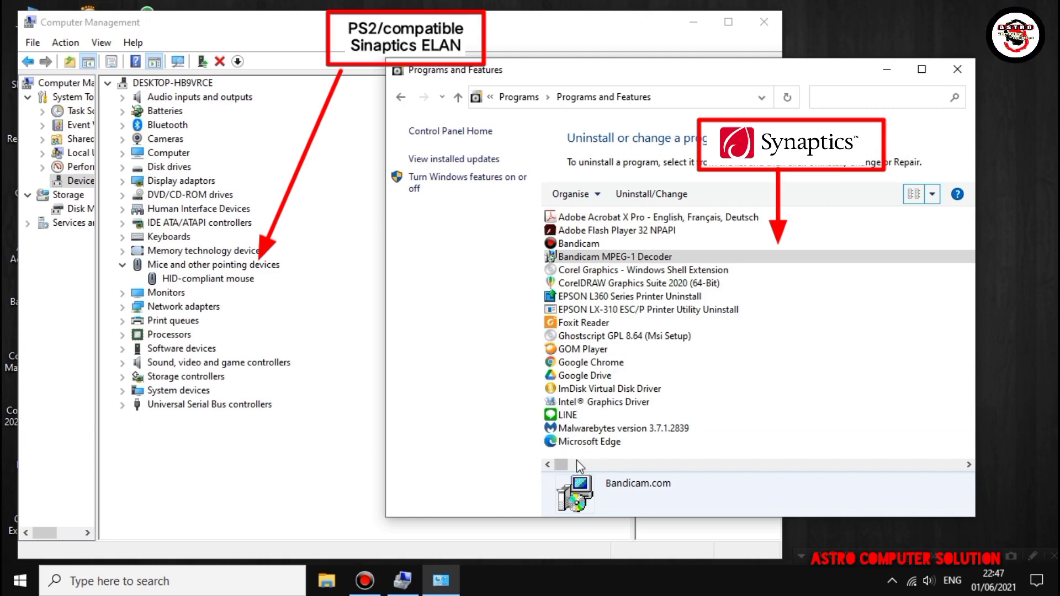
{"action": "scroll", "coordinate": [652, 408], "scroll_direction": "down", "scroll_amount": 2}
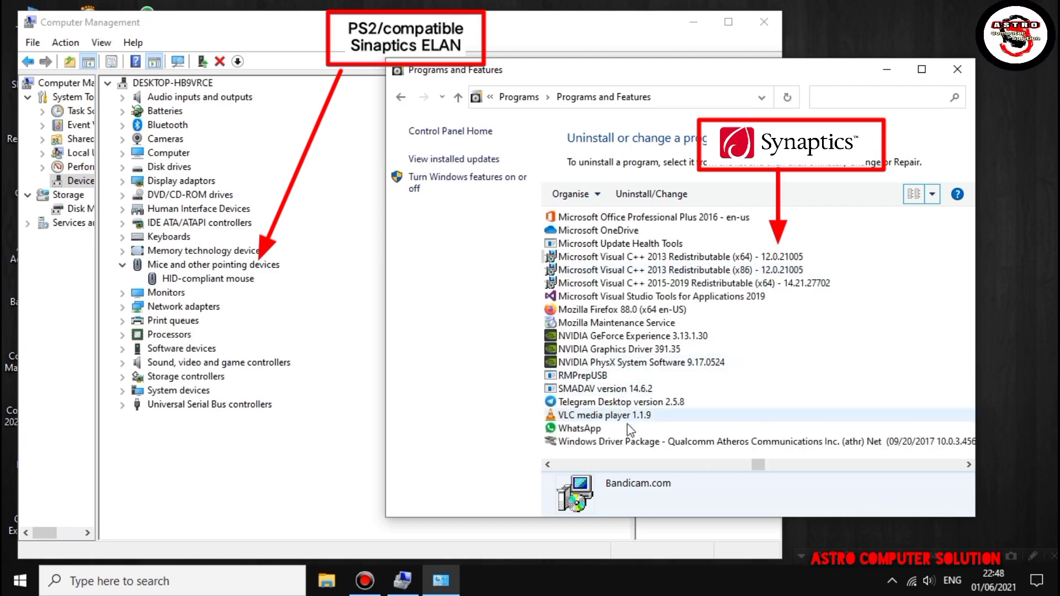
{"action": "scroll", "coordinate": [723, 391], "scroll_direction": "down", "scroll_amount": 2}
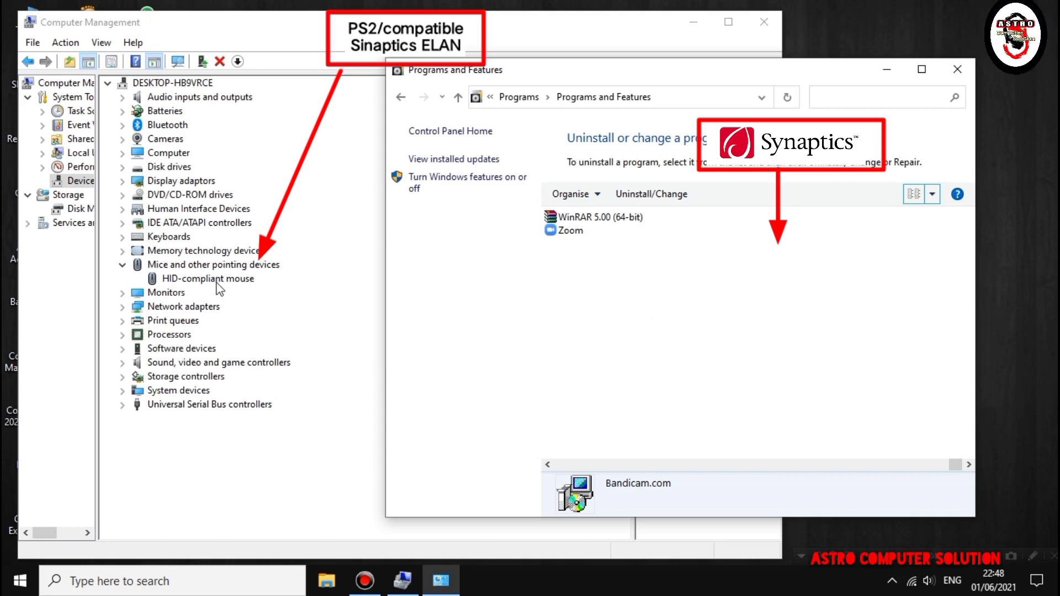
{"action": "left_click", "coordinate": [956, 72]}
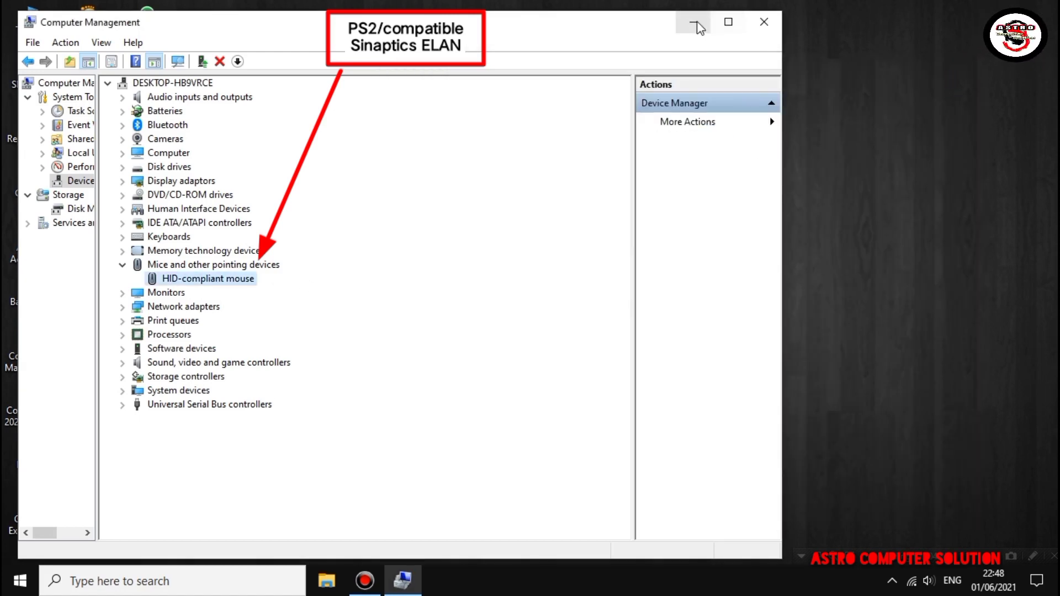
Minimize Computer Management and refresh the desktop.
{"action": "left_click", "coordinate": [697, 22]}
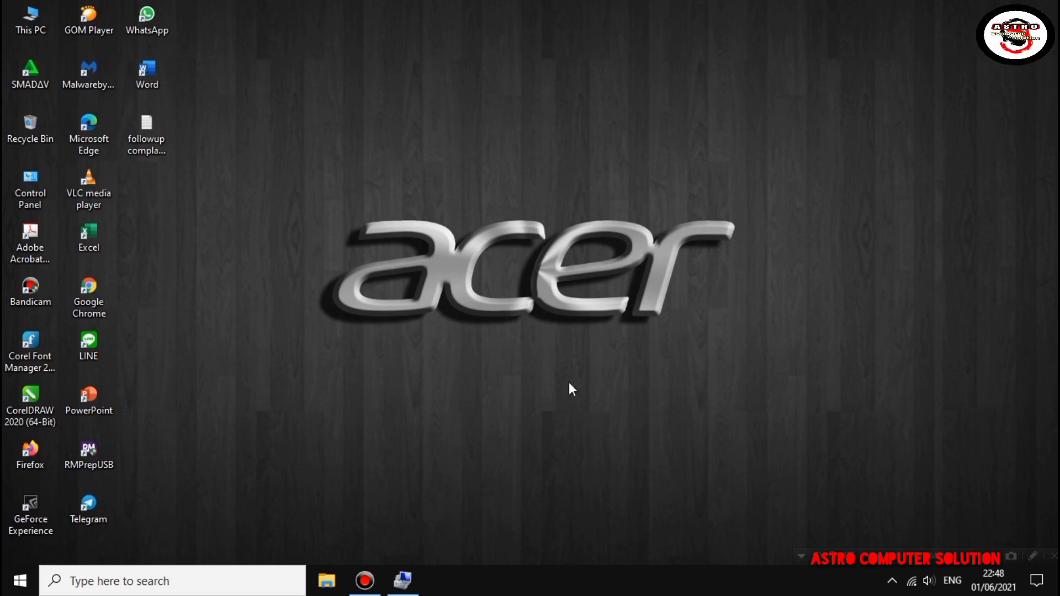
{"action": "right_click", "coordinate": [545, 194]}
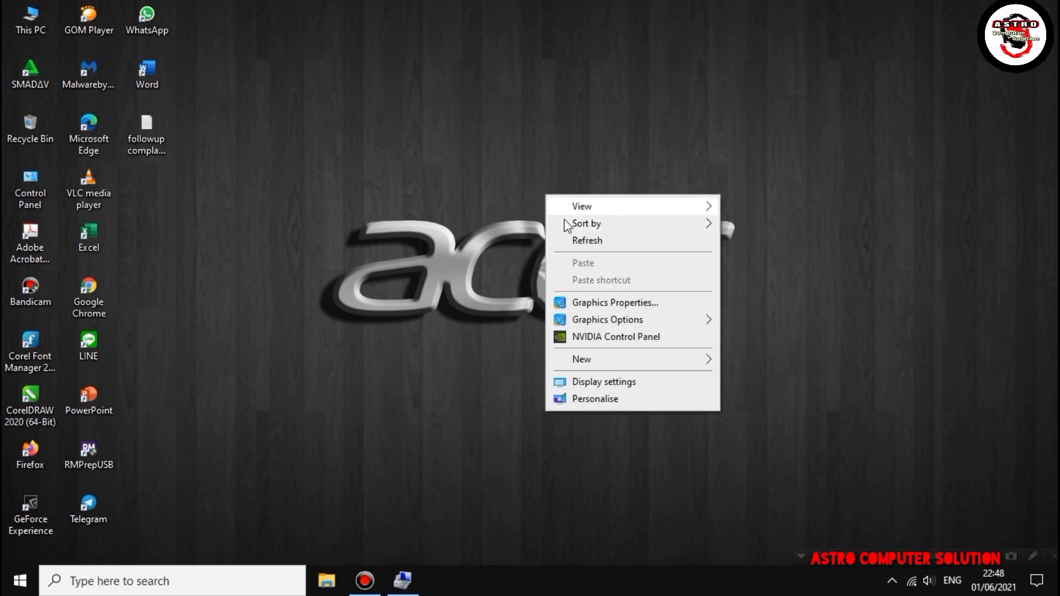
{"action": "left_click", "coordinate": [569, 237]}
{"action": "right_click", "coordinate": [542, 120]}
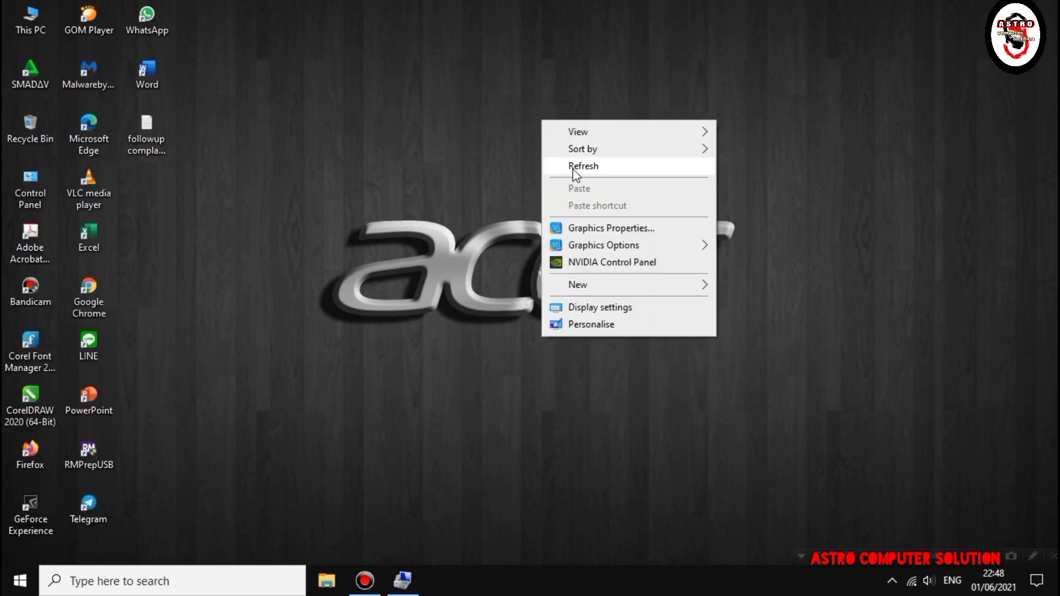
{"action": "left_click", "coordinate": [572, 168]}
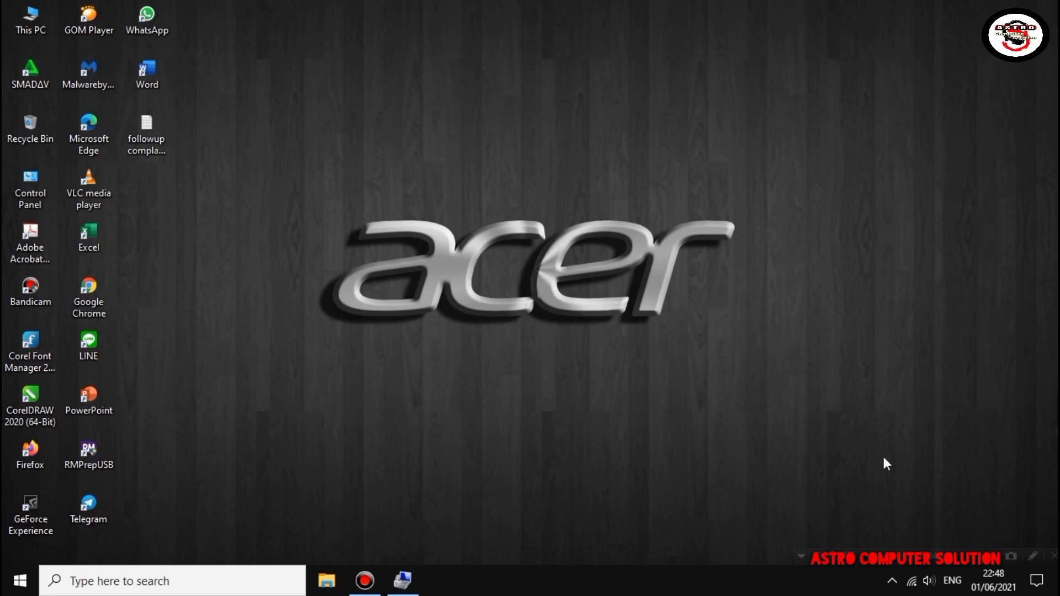
Check the Wi-Fi network list, then launch Microsoft Edge from its desktop shortcut.
{"action": "left_click", "coordinate": [912, 581]}
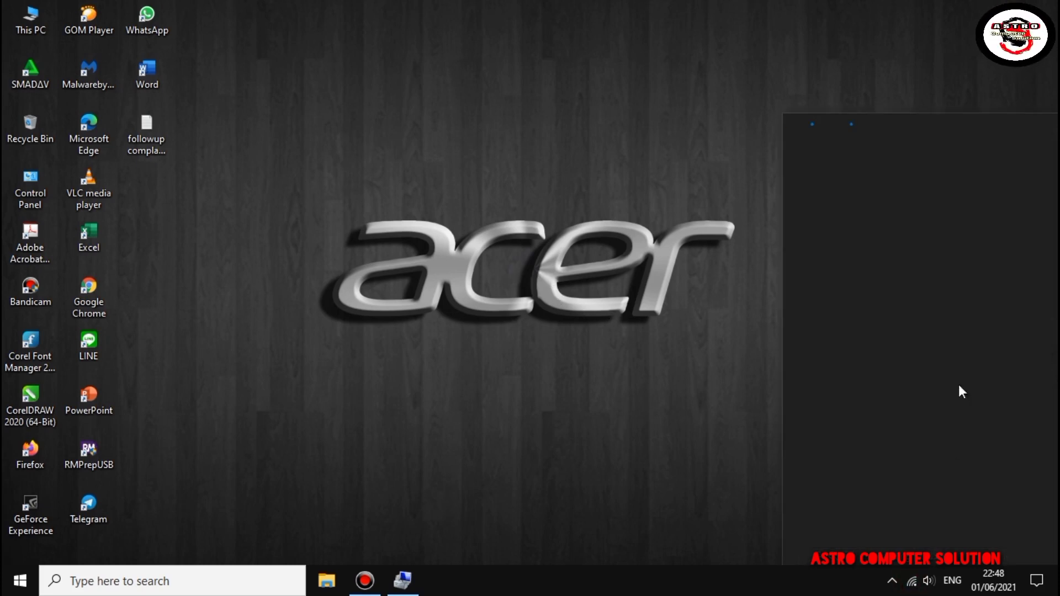
{"action": "left_click", "coordinate": [683, 128]}
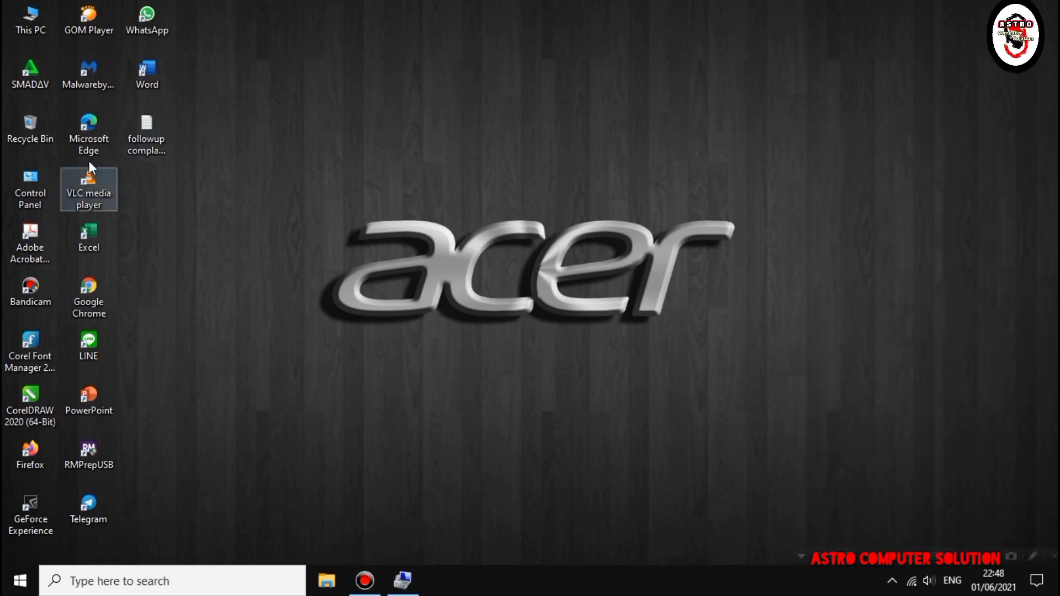
{"action": "left_click", "coordinate": [92, 142]}
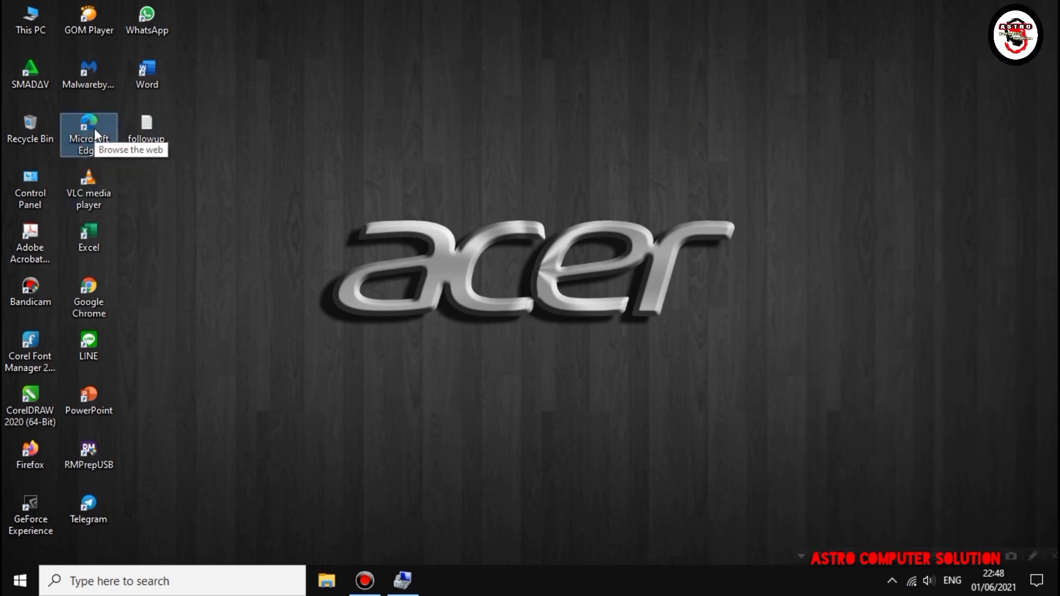
{"action": "double_click", "coordinate": [95, 134]}
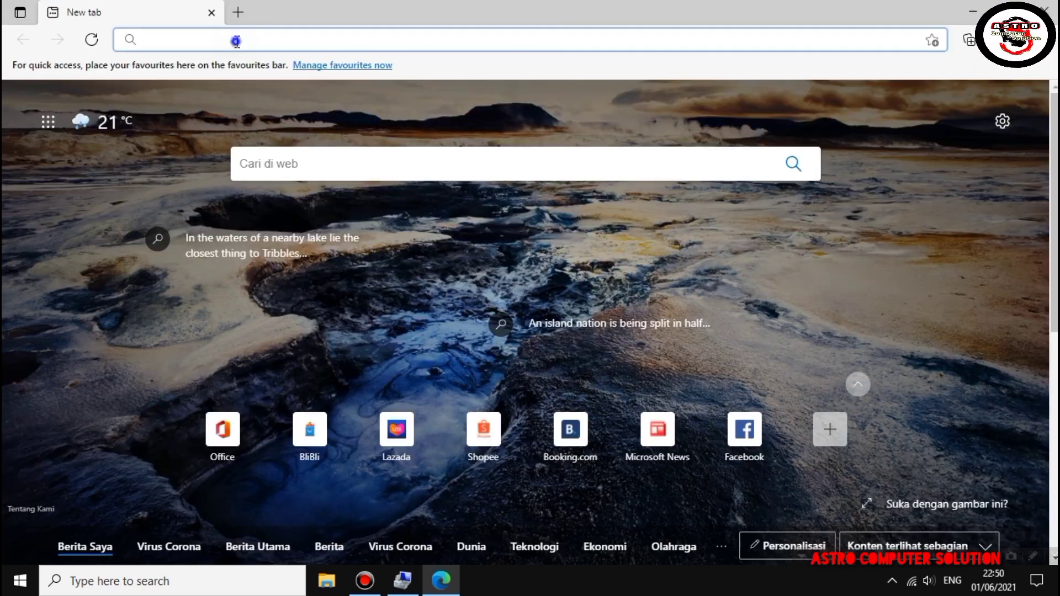
Search 'driver support acer' in Edge and open the Acer Support Drivers and Manuals result.
{"action": "left_click", "coordinate": [238, 41]}
{"action": "left_click", "coordinate": [237, 42]}
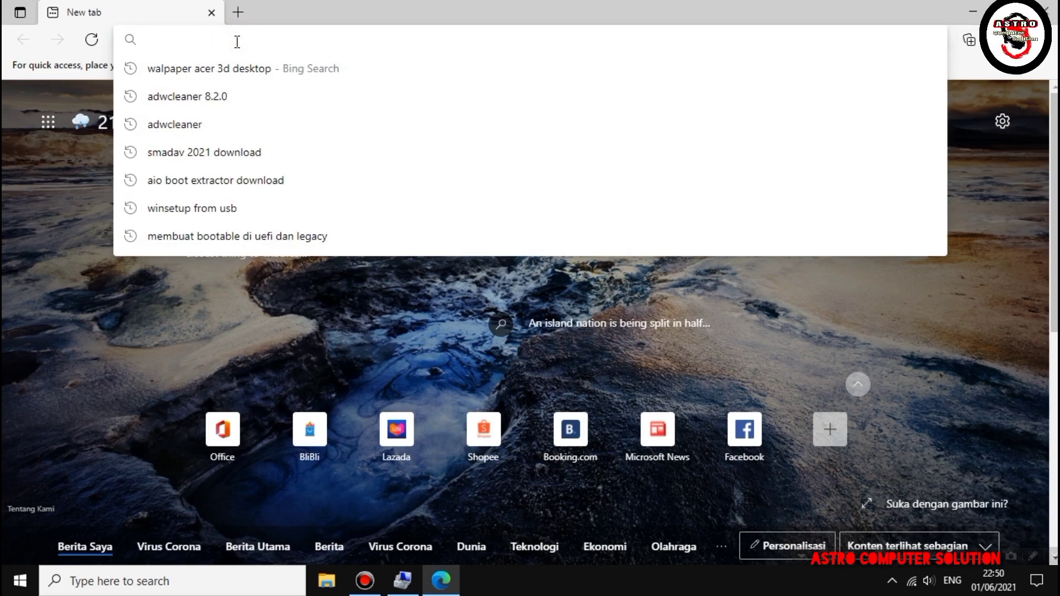
{"action": "type", "text": "driver"}
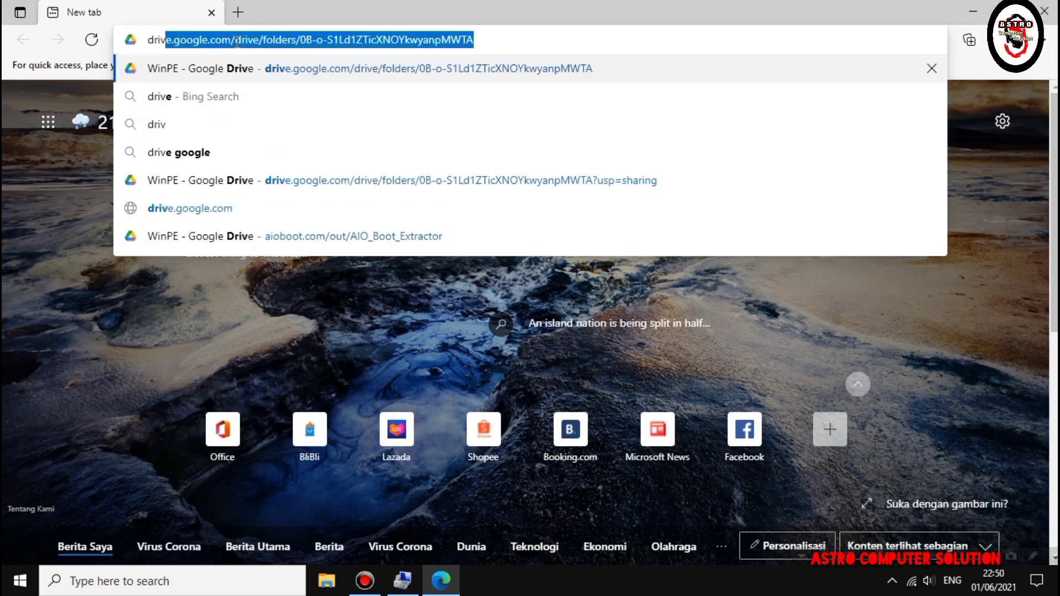
{"action": "type", "text": " sup"}
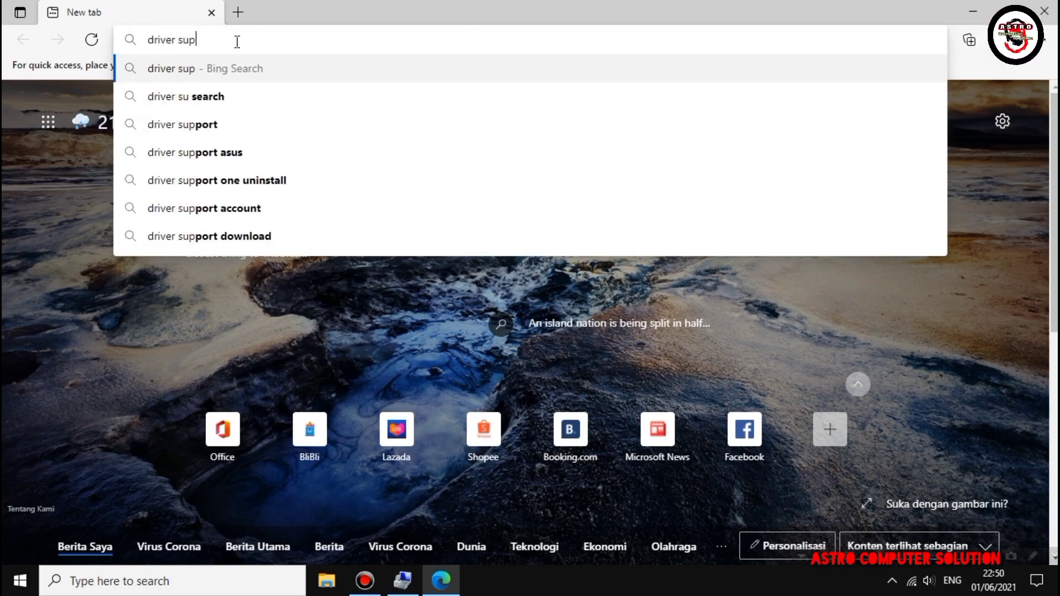
{"action": "type", "text": "port acer"}
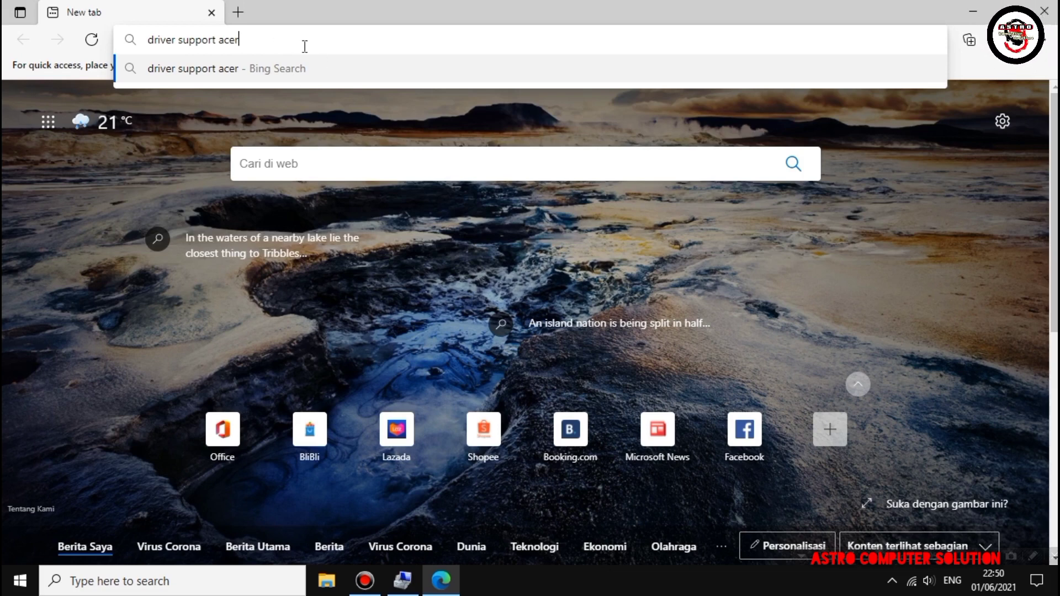
{"action": "key", "text": "Return"}
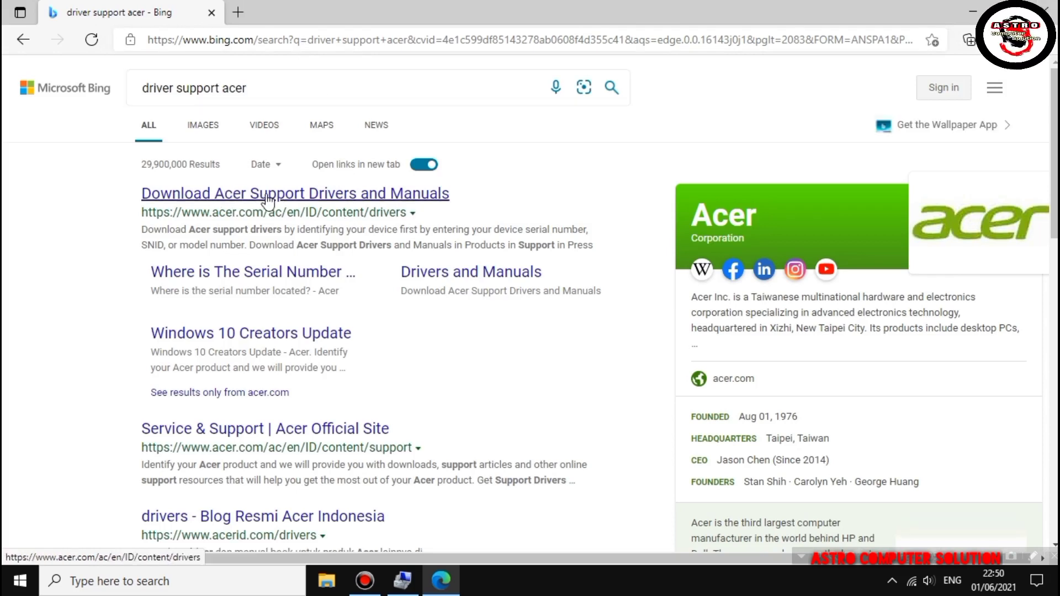
{"action": "left_click", "coordinate": [333, 197]}
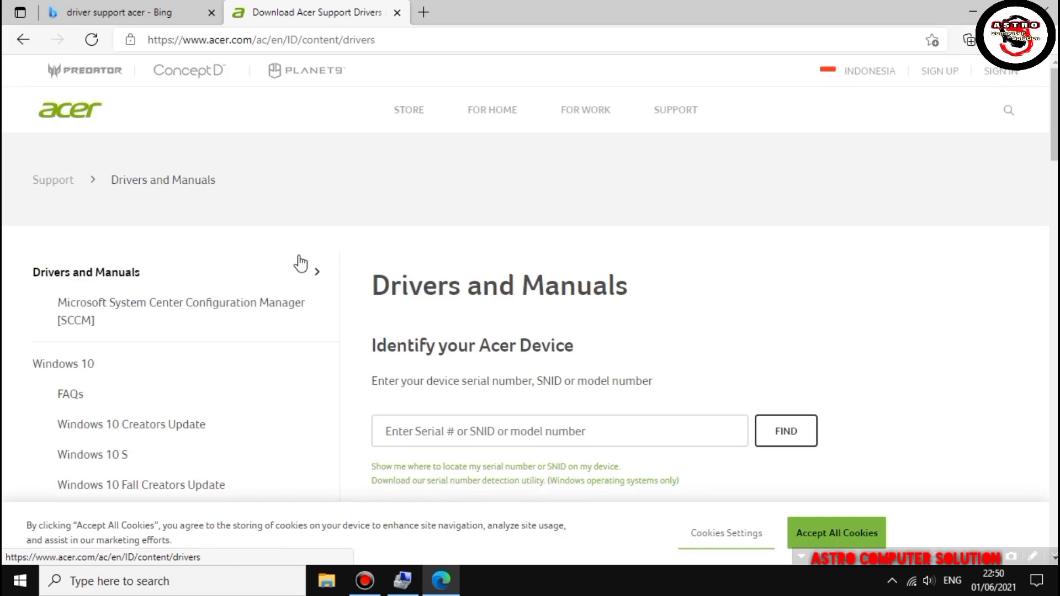
Look up the laptop's serial number on Acer's support page, which reports Serial Number not found.
{"action": "scroll", "coordinate": [401, 334], "scroll_direction": "down", "scroll_amount": 1}
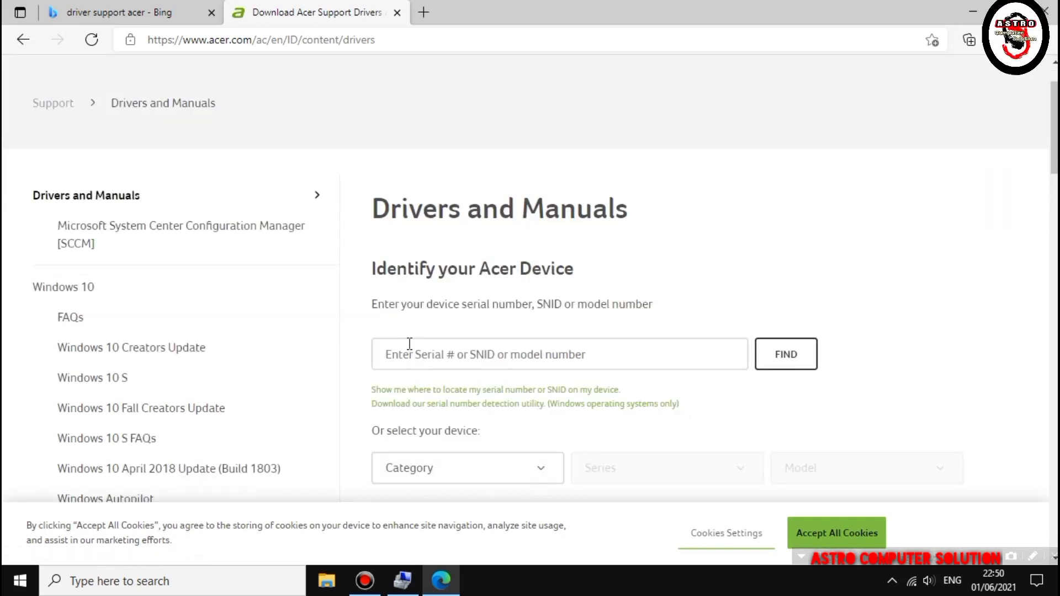
{"action": "left_click", "coordinate": [412, 353]}
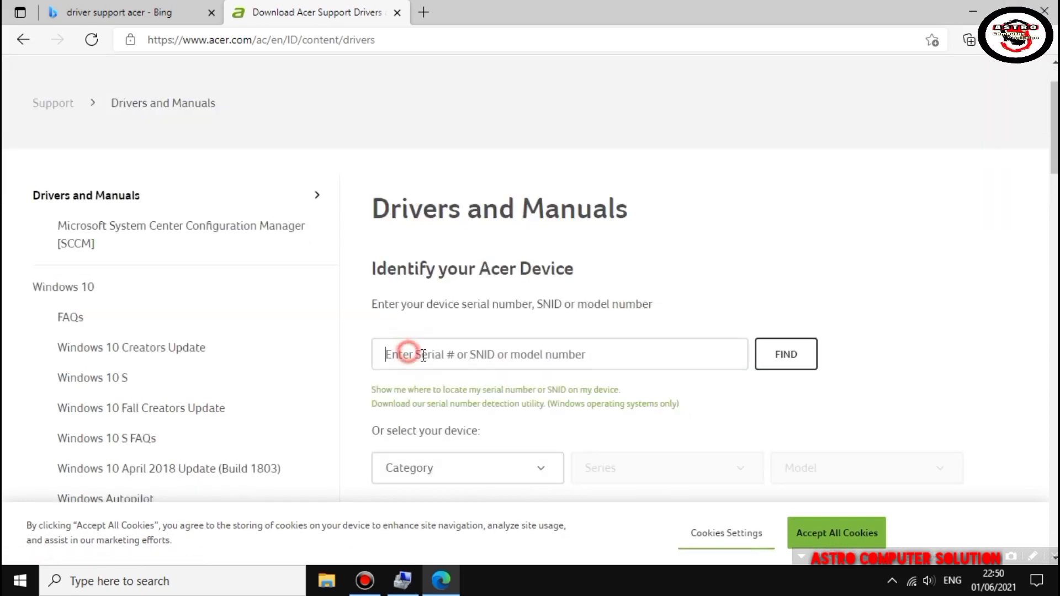
{"action": "left_click", "coordinate": [462, 357]}
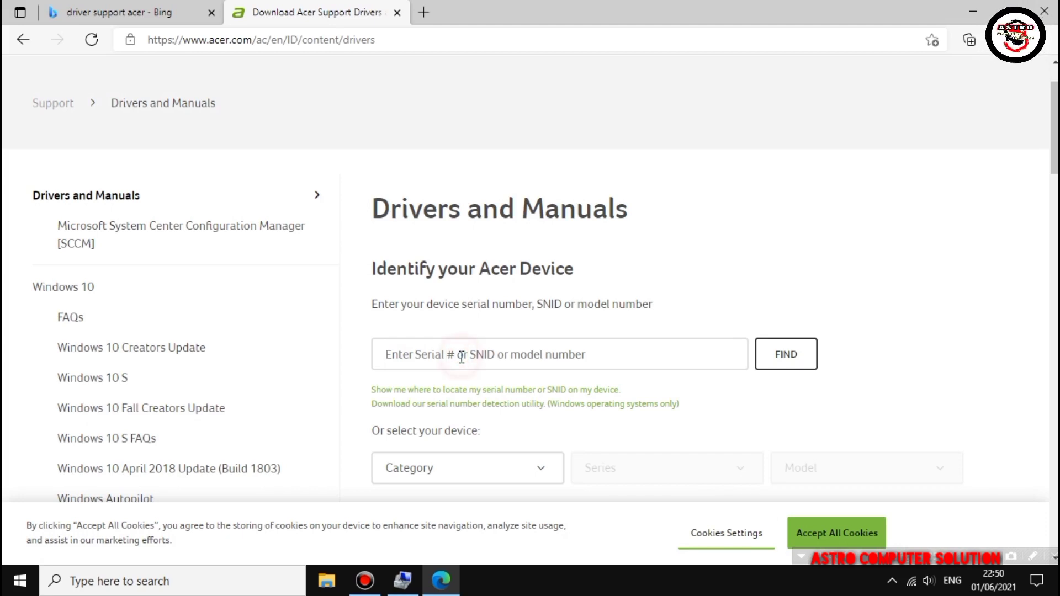
{"action": "left_click", "coordinate": [462, 358]}
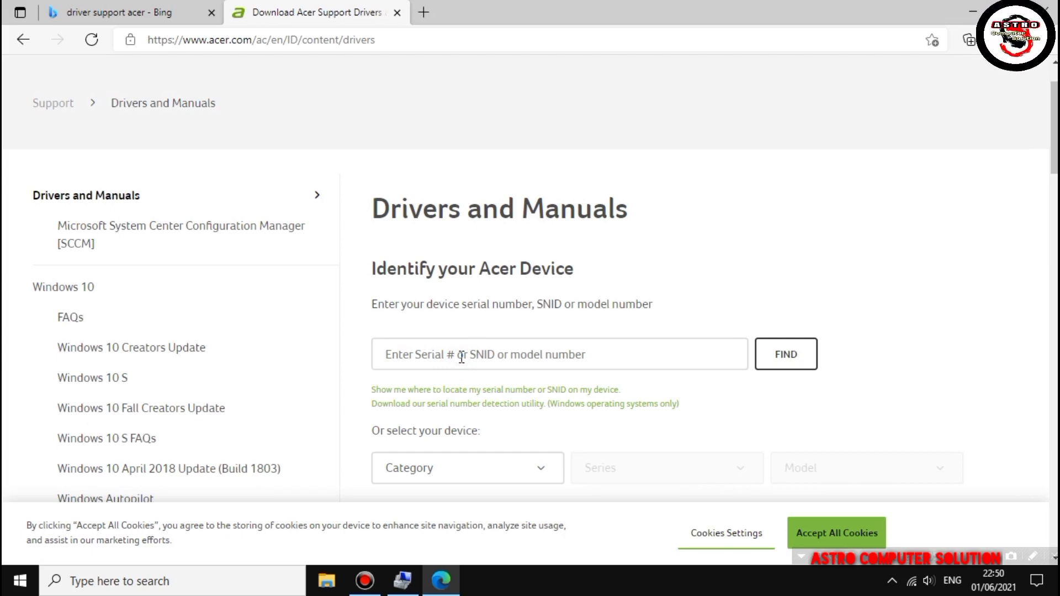
{"action": "type", "text": "23100245766"}
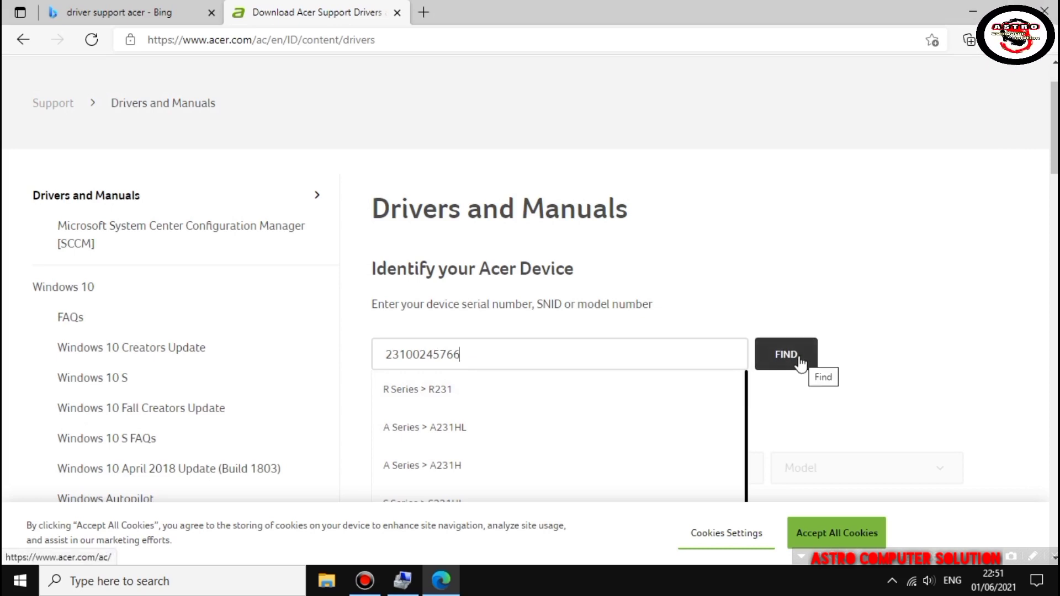
{"action": "left_click", "coordinate": [799, 362]}
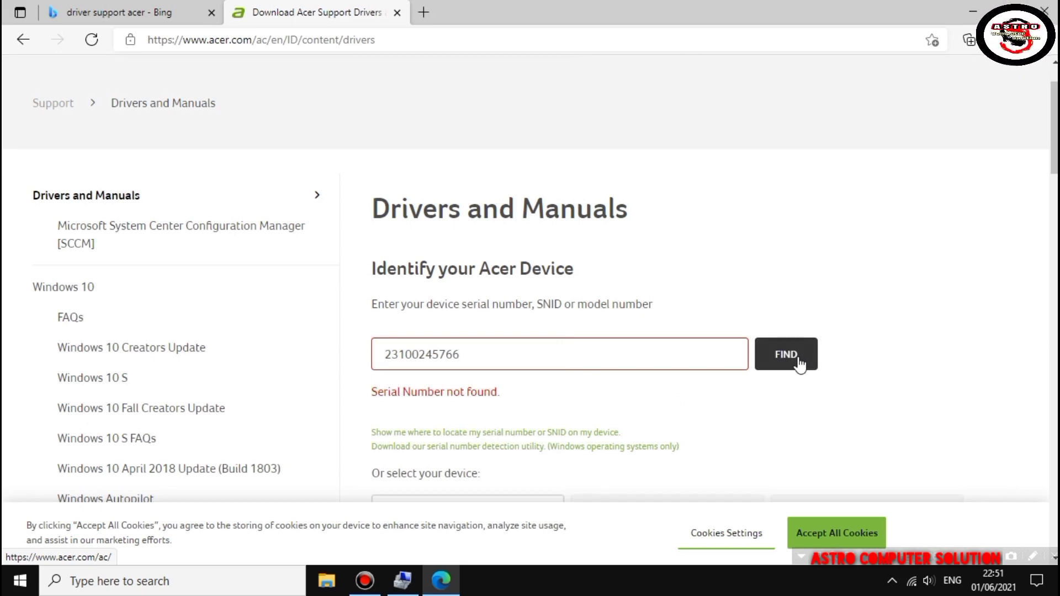
{"action": "scroll", "coordinate": [500, 296], "scroll_direction": "down", "scroll_amount": 2}
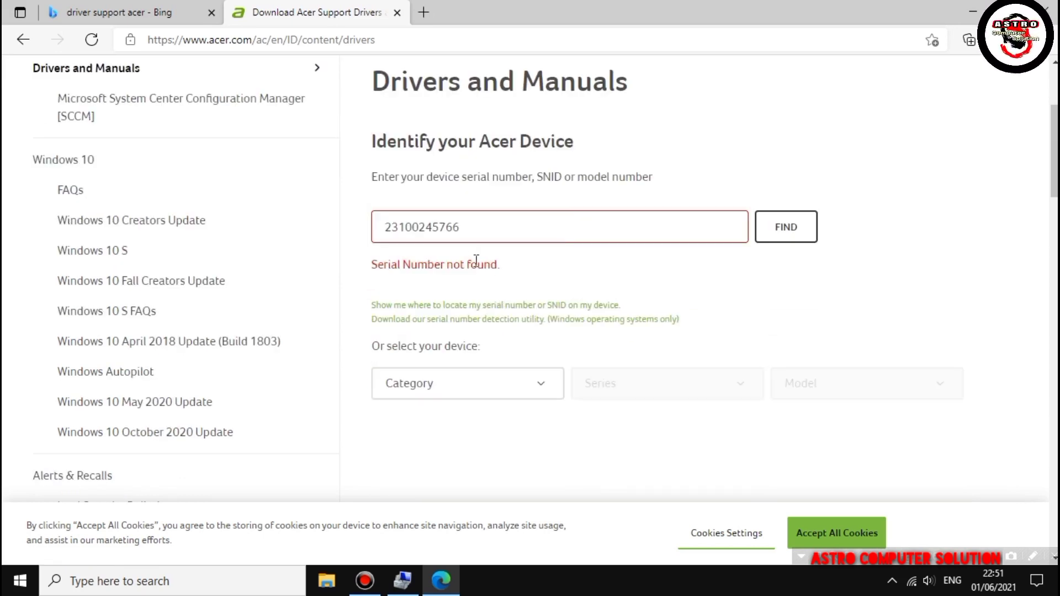
{"action": "left_click_drag", "start_coordinate": [463, 228], "coordinate": [400, 228]}
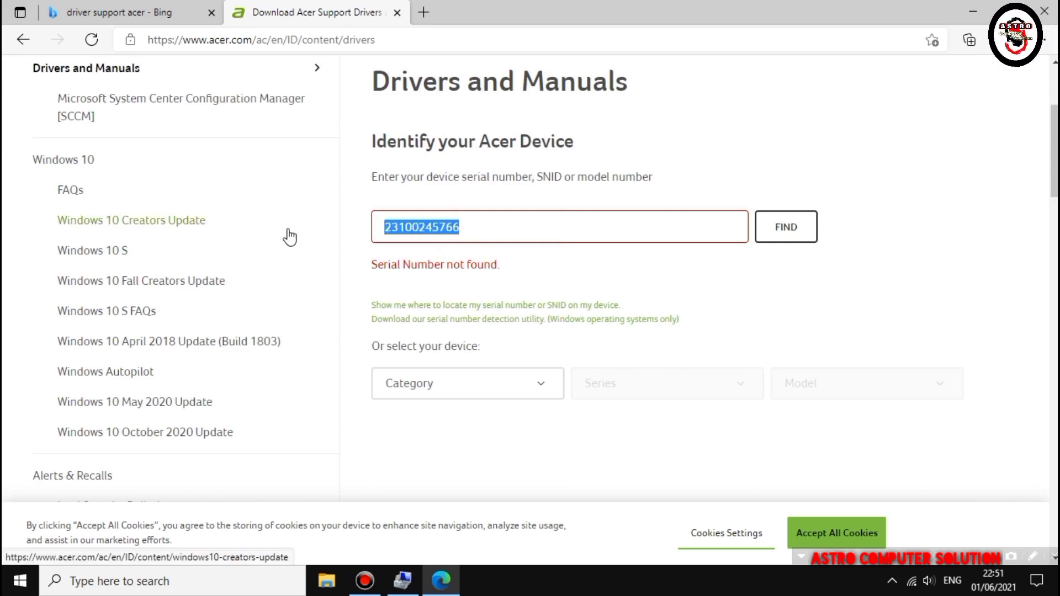
Replace the serial with model 'ASPIRE V5-47' and pick the Aspire V5-471G suggestion.
{"action": "key", "text": "BackSpace"}
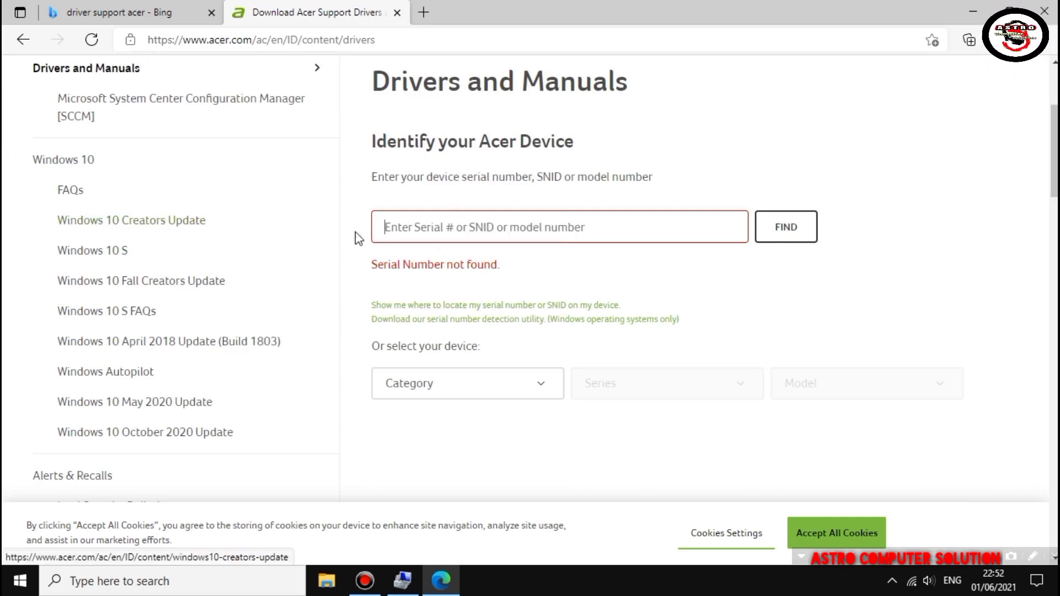
{"action": "left_click", "coordinate": [390, 227]}
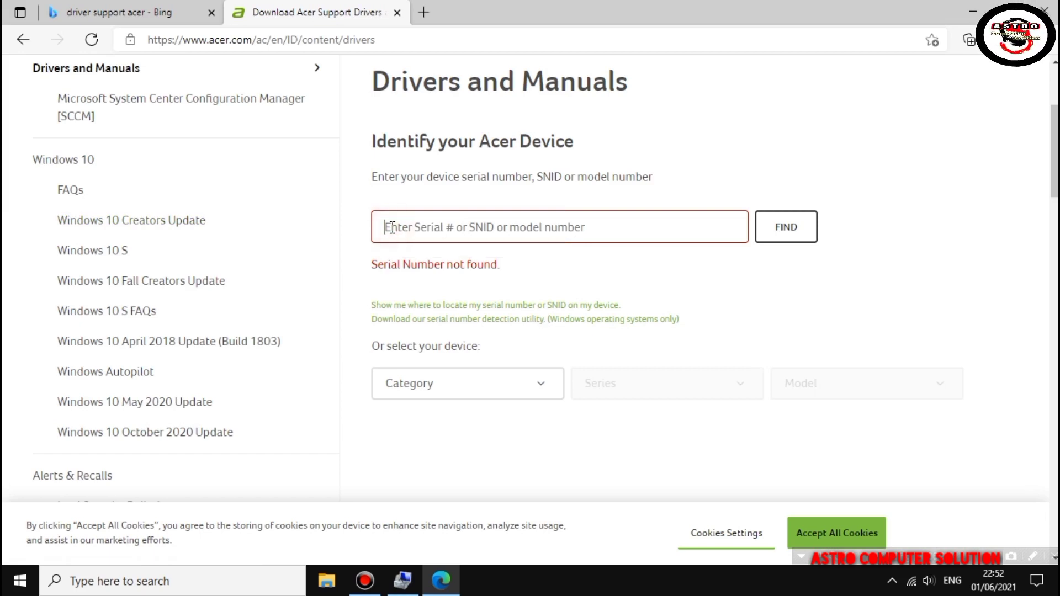
{"action": "type", "text": "ASPIR"}
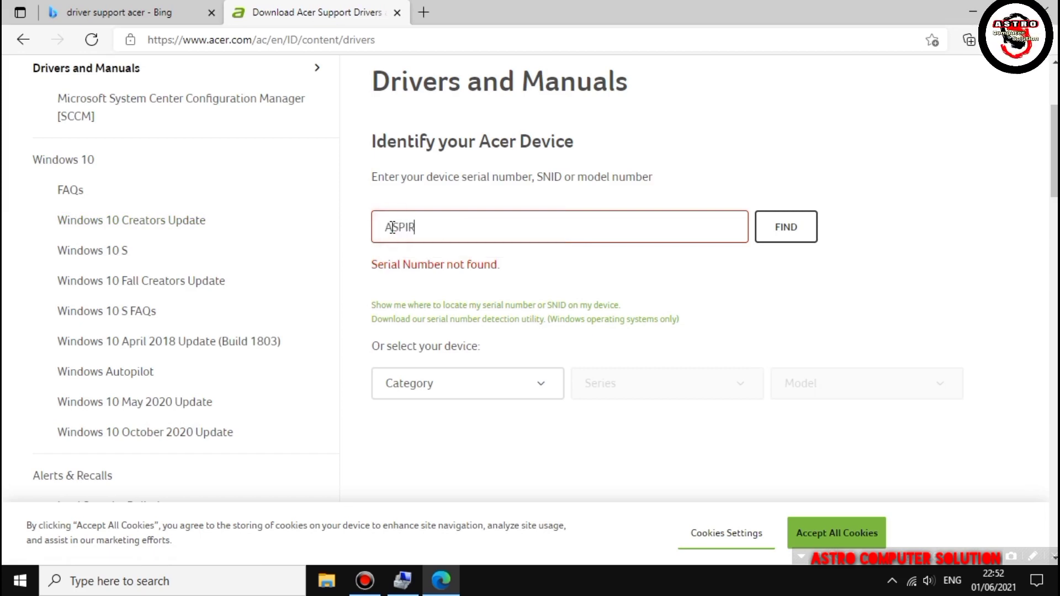
{"action": "type", "text": "E V5-"}
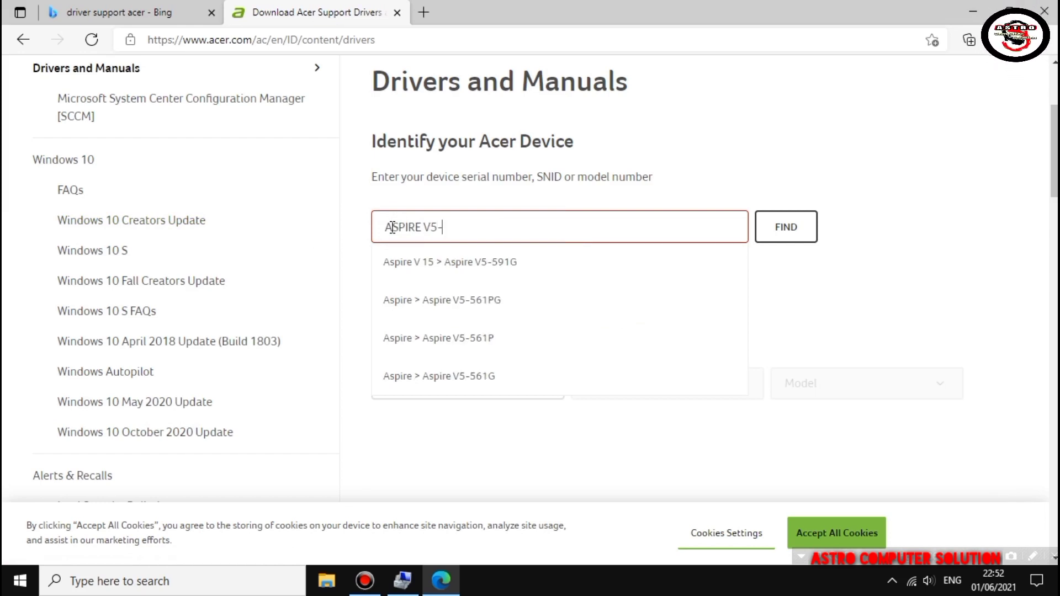
{"action": "type", "text": "471G"}
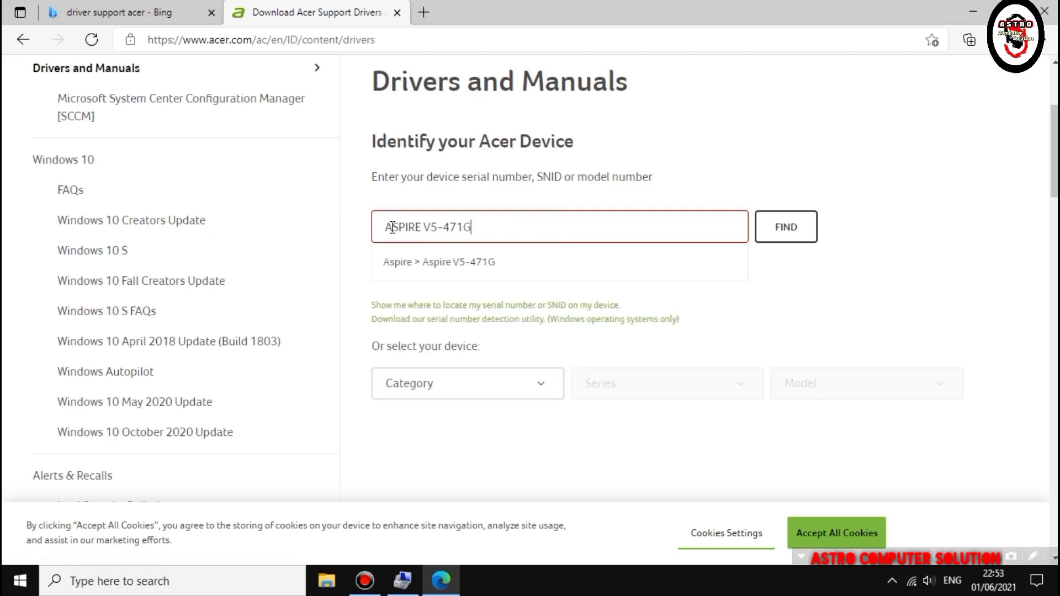
{"action": "left_click", "coordinate": [485, 270]}
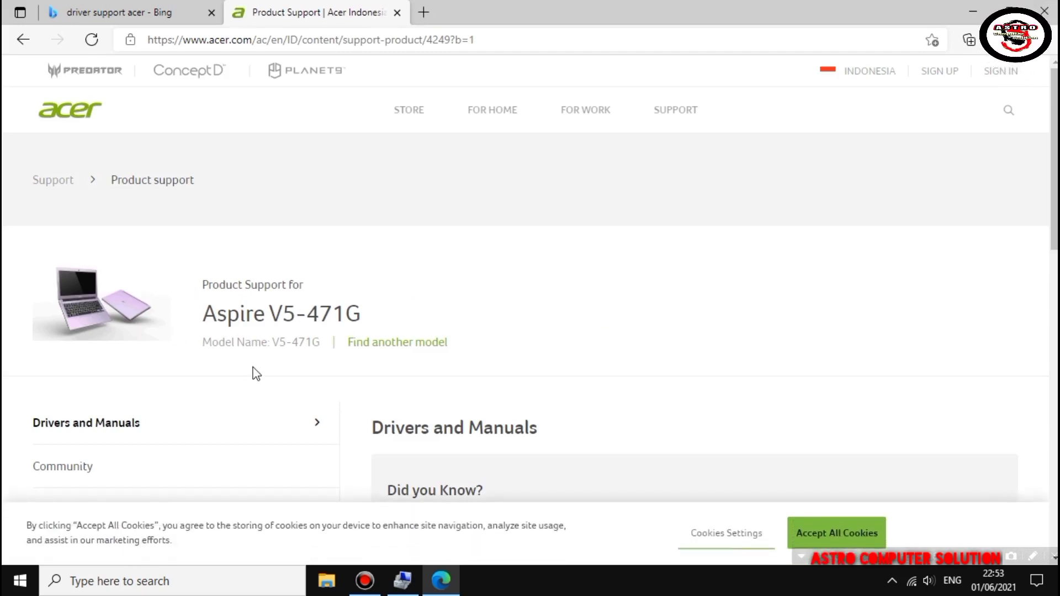
Keep Windows® 8.1 64-bit in the Operating System dropdown and switch to File Explorer.
{"action": "scroll", "coordinate": [276, 371], "scroll_direction": "down", "scroll_amount": 1}
{"action": "scroll", "coordinate": [299, 318], "scroll_direction": "up", "scroll_amount": 1}
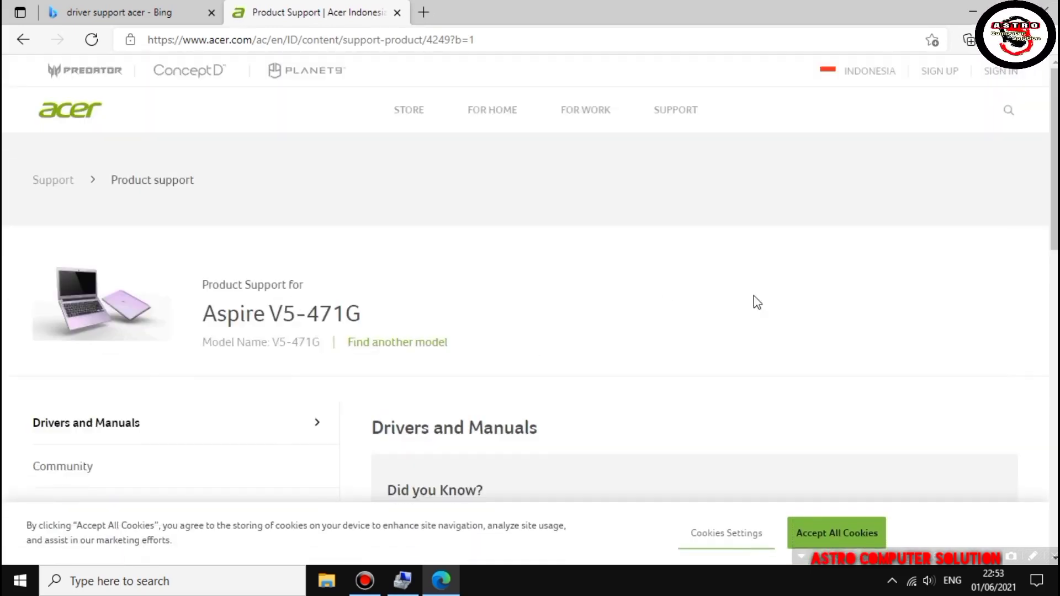
{"action": "scroll", "coordinate": [1050, 235], "scroll_direction": "down", "scroll_amount": 3}
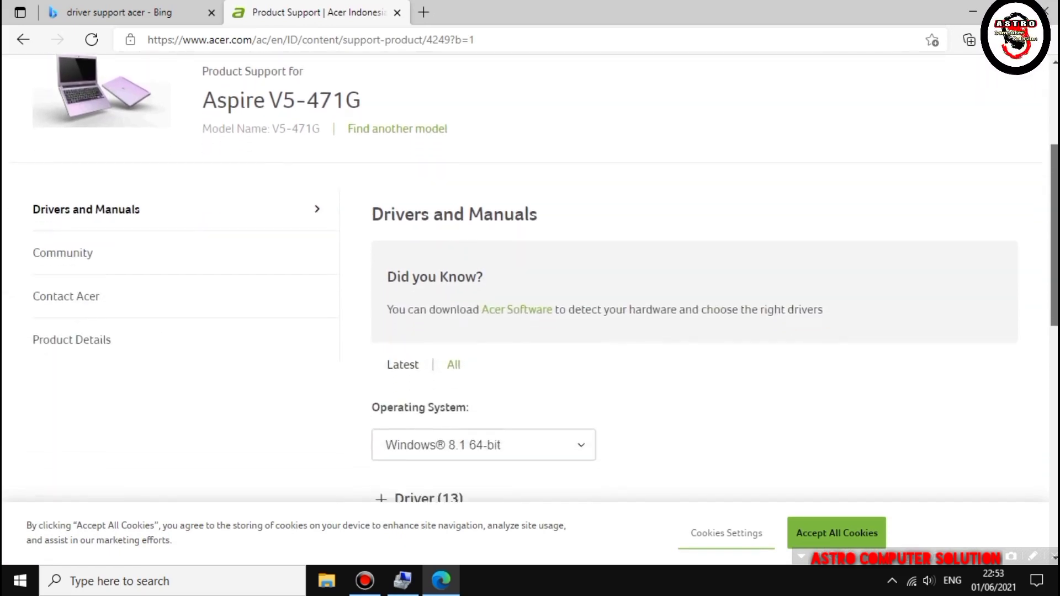
{"action": "scroll", "coordinate": [1050, 235], "scroll_direction": "down", "scroll_amount": 1}
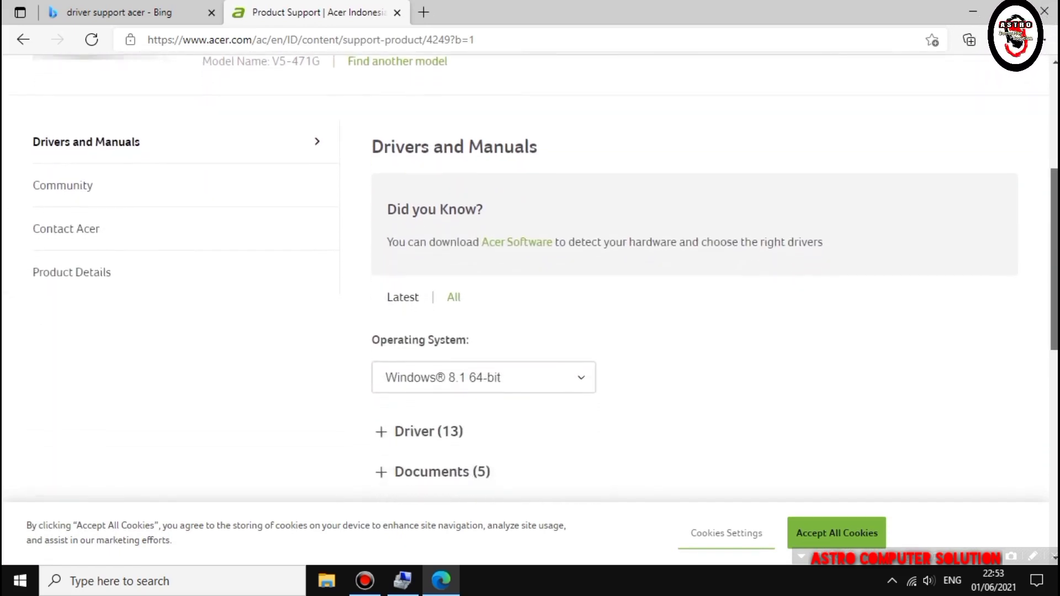
{"action": "scroll", "coordinate": [1050, 235], "scroll_direction": "down", "scroll_amount": 3}
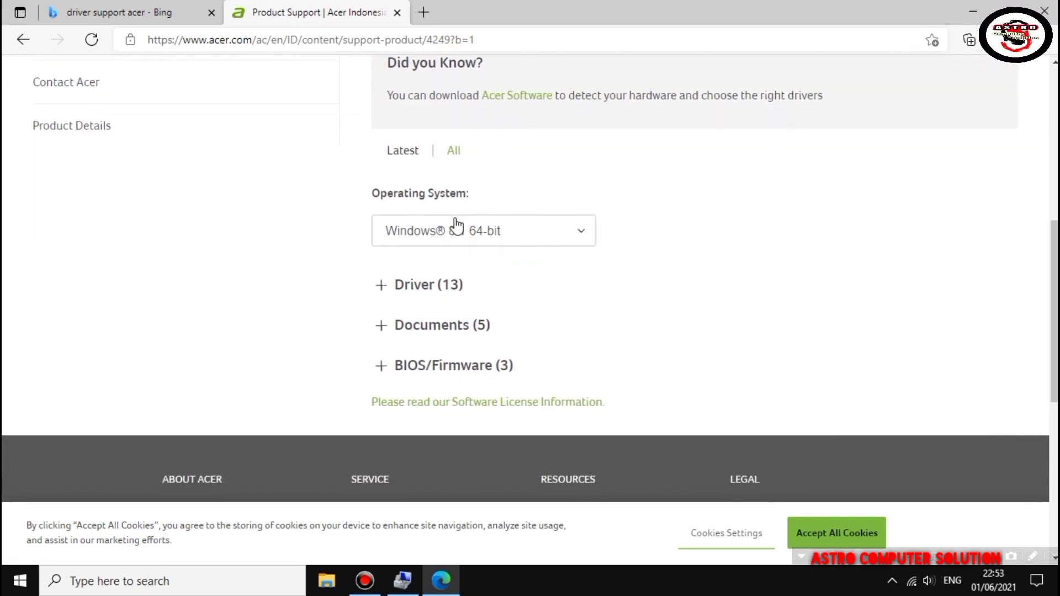
{"action": "left_click", "coordinate": [585, 233]}
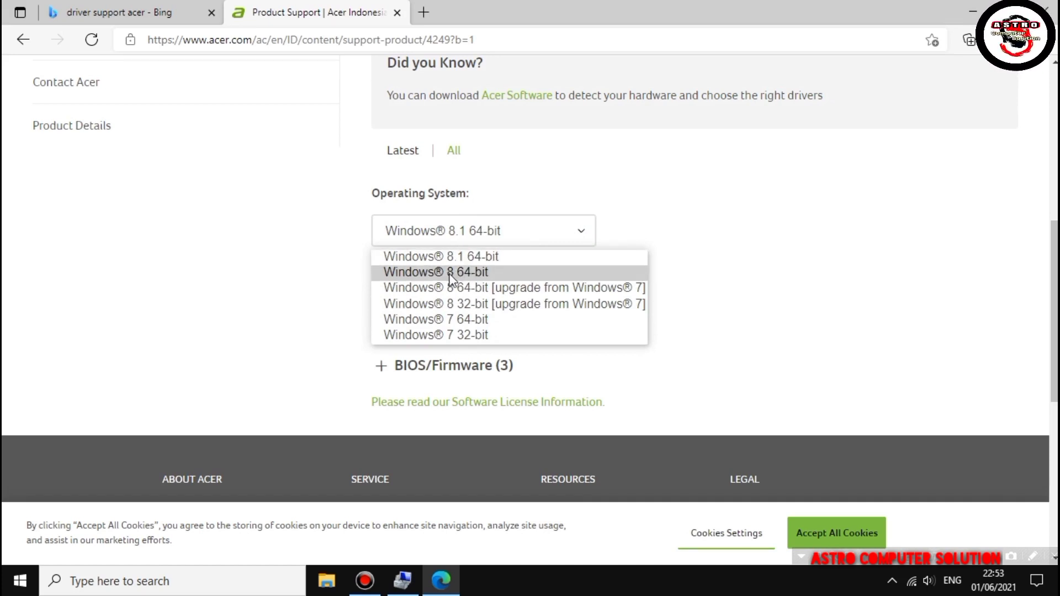
{"action": "left_click", "coordinate": [315, 579]}
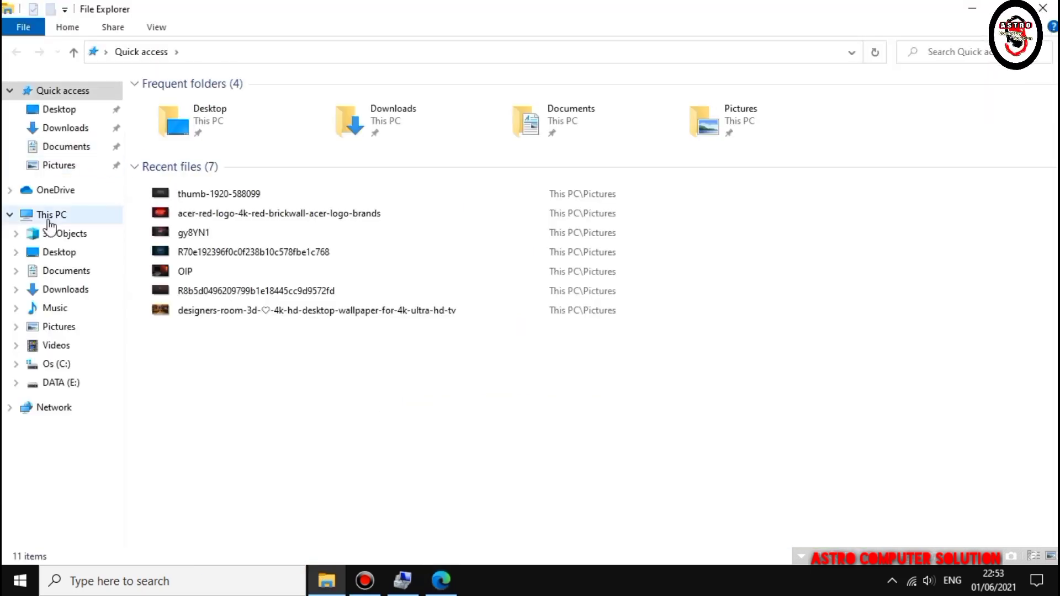
{"action": "right_click", "coordinate": [48, 220]}
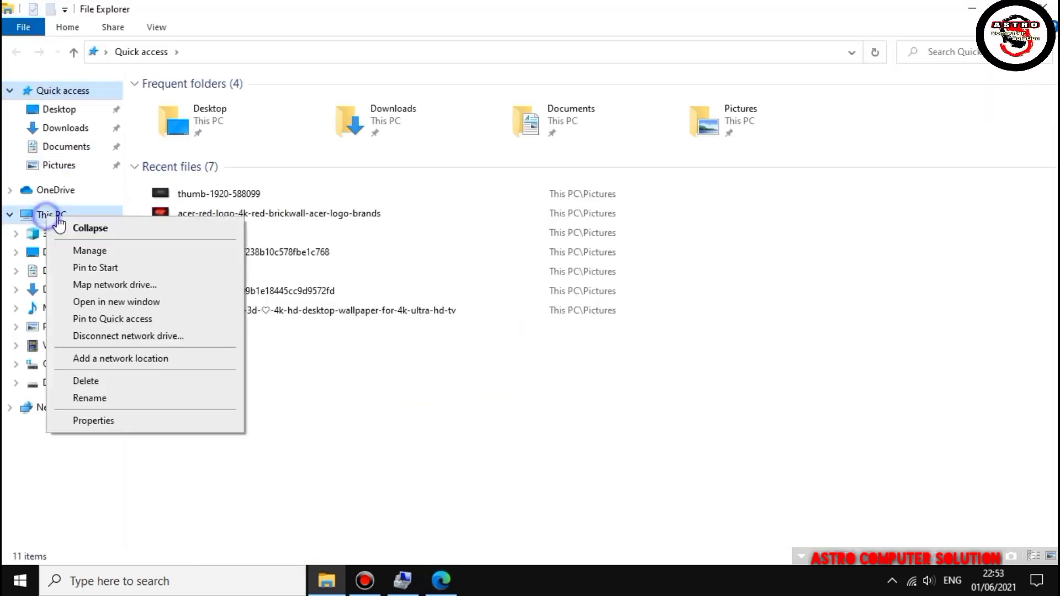
{"action": "left_click", "coordinate": [109, 424]}
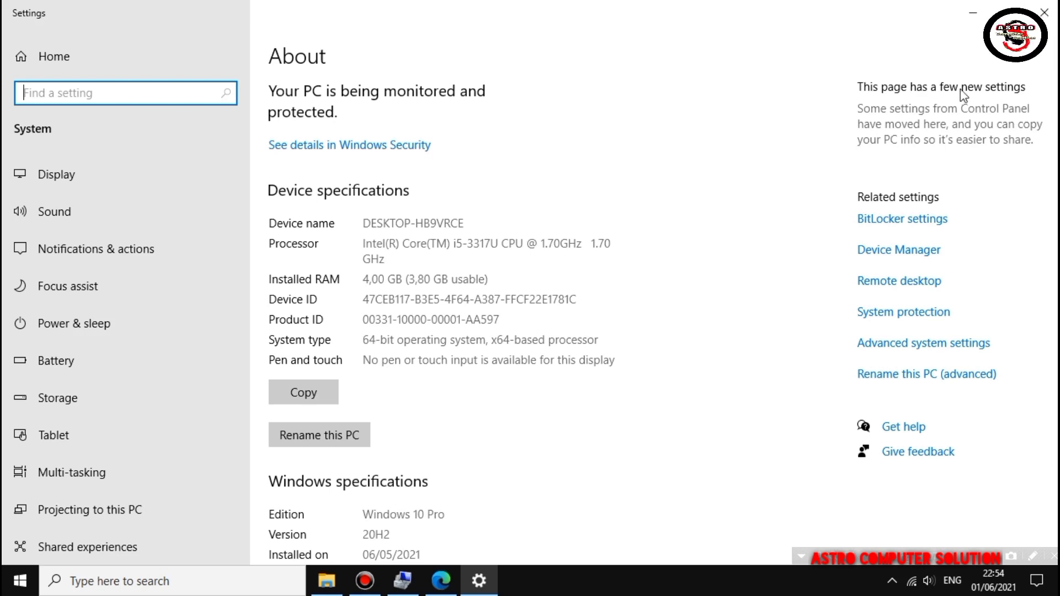
{"action": "left_click", "coordinate": [1050, 17]}
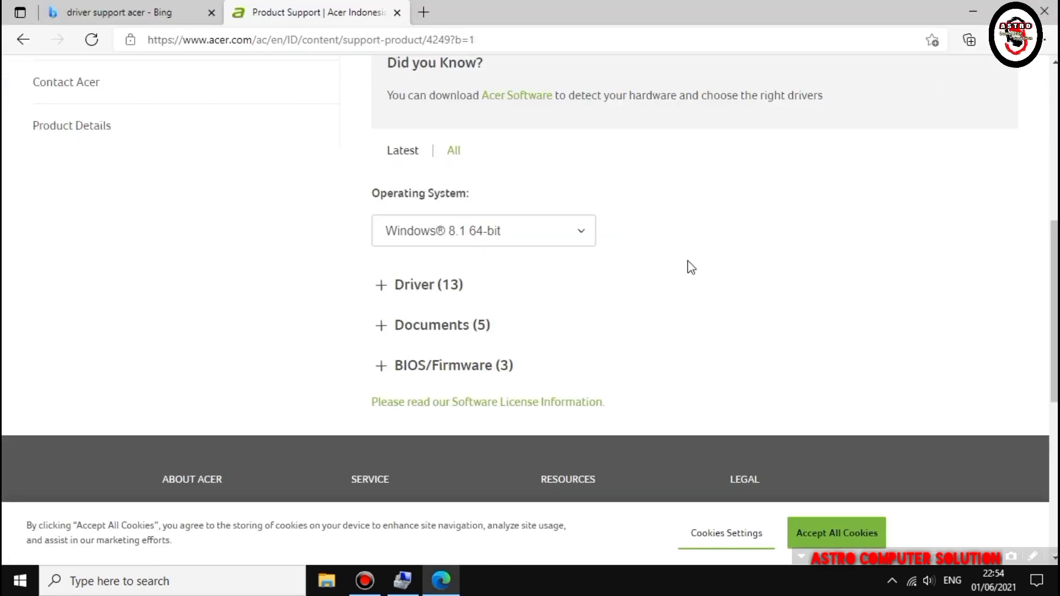
Confirm Windows® 8.1 64-bit, expand Driver (13), and scroll down to the Touchpad drivers.
{"action": "left_click", "coordinate": [551, 236]}
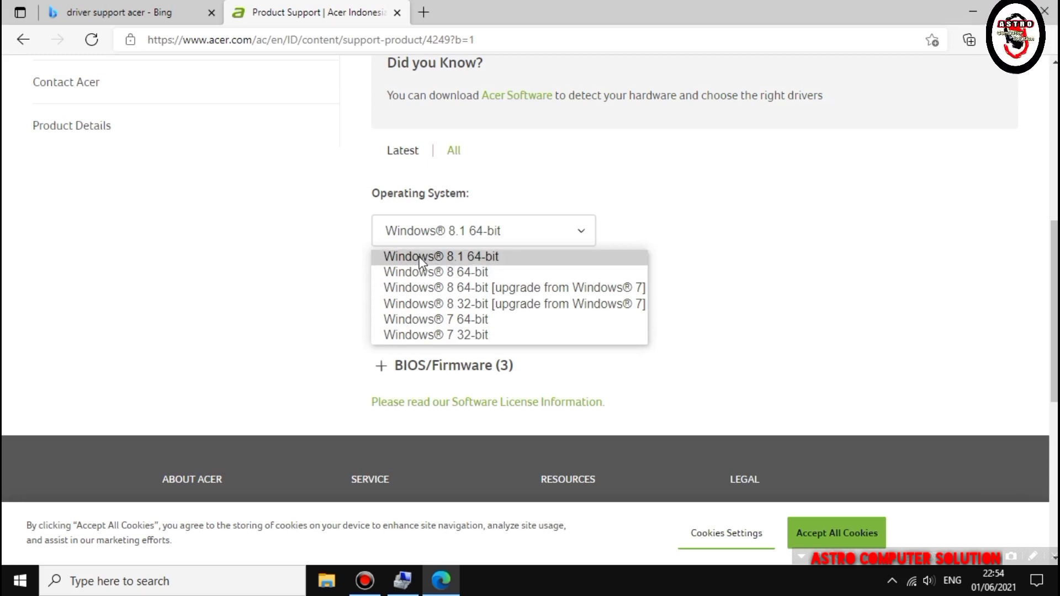
{"action": "left_click", "coordinate": [477, 263]}
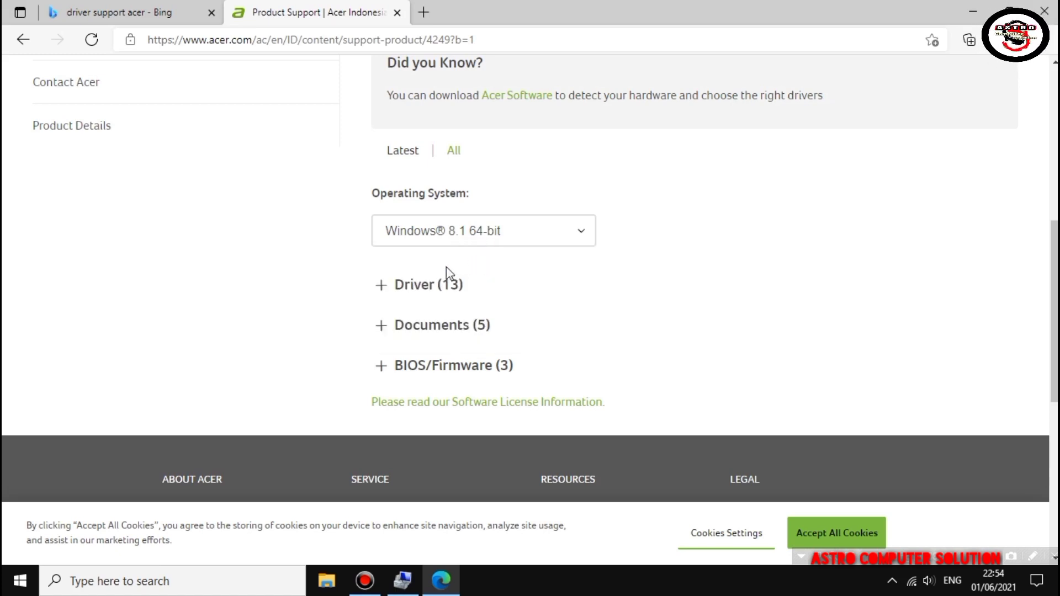
{"action": "left_click", "coordinate": [386, 288]}
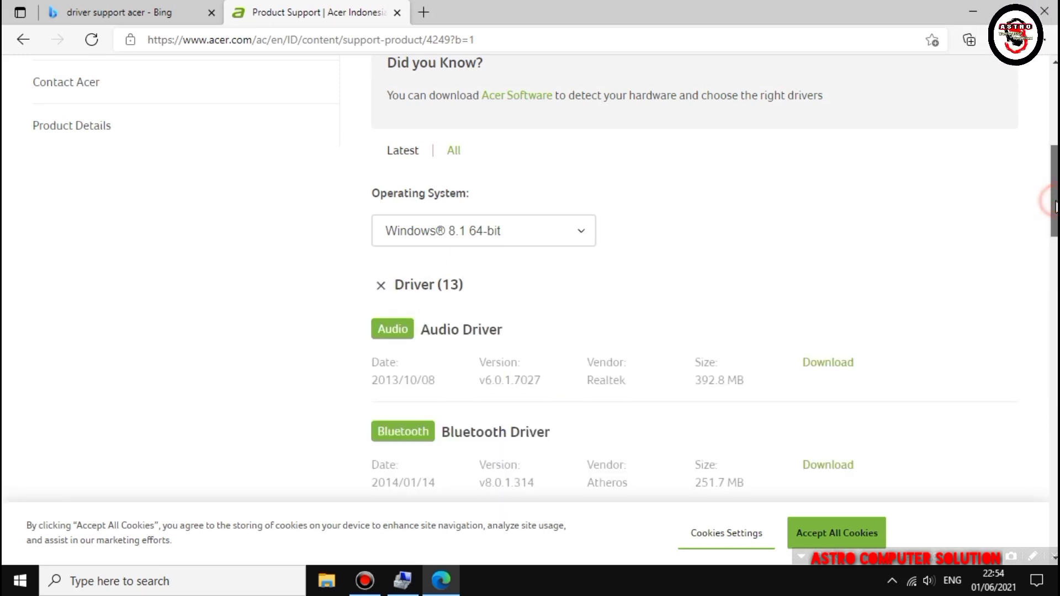
{"action": "left_click_drag", "start_coordinate": [1054, 202], "coordinate": [1054, 350]}
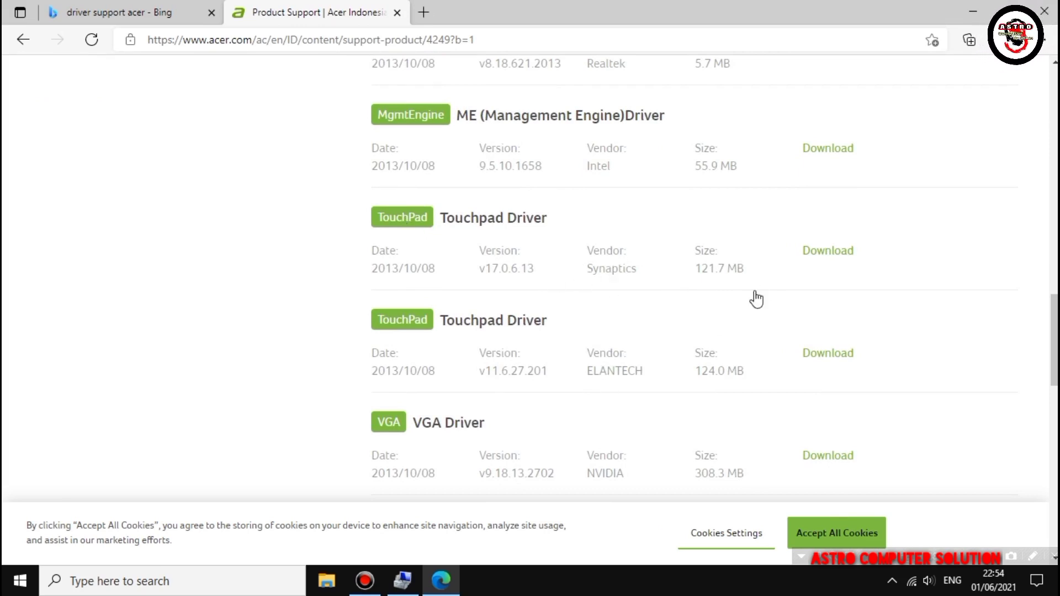
Download the Synaptics and ELANTECH touchpad driver zips, retrying the failed ELANTECH download.
{"action": "left_click", "coordinate": [823, 257]}
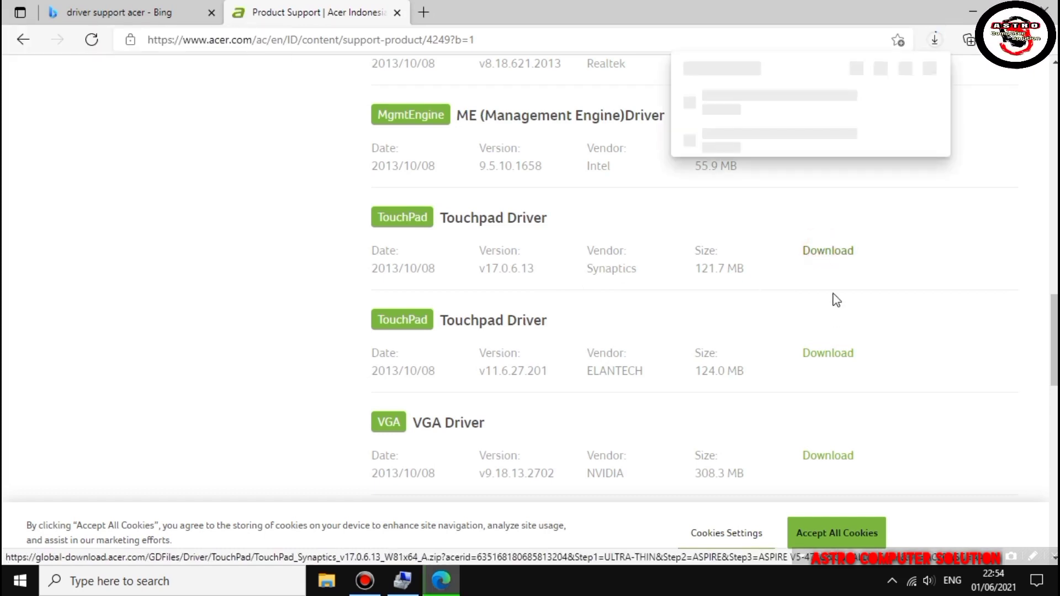
{"action": "left_click", "coordinate": [828, 357]}
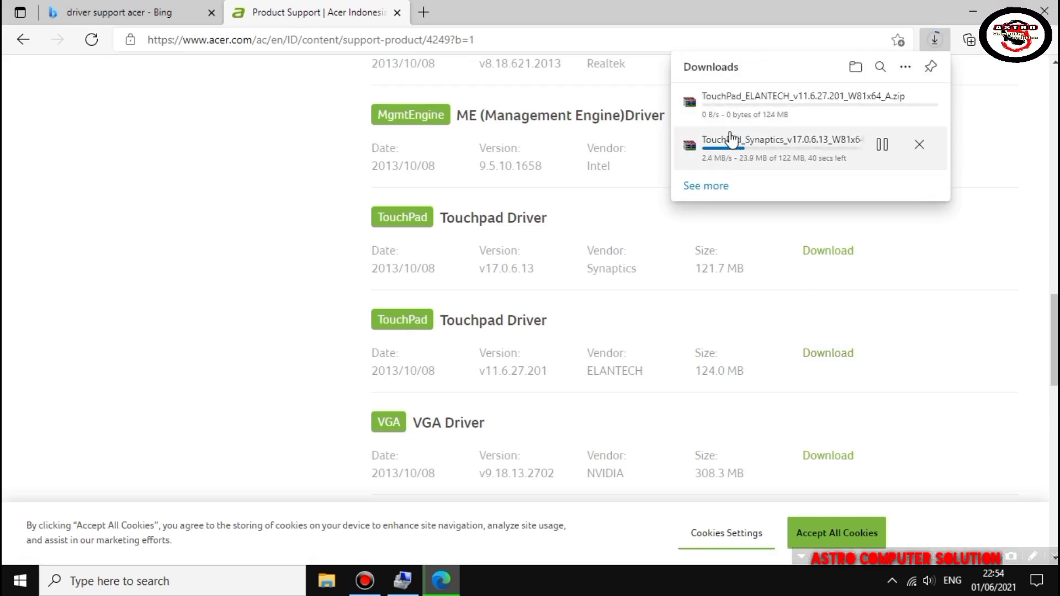
{"action": "scroll", "coordinate": [787, 172], "scroll_direction": "down", "scroll_amount": 2}
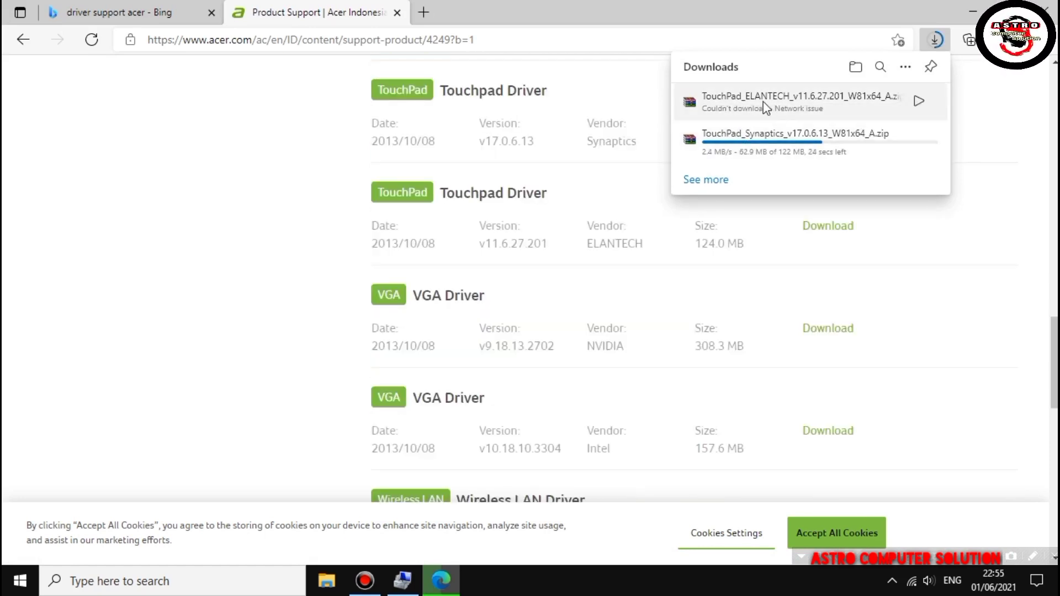
{"action": "left_click", "coordinate": [918, 104]}
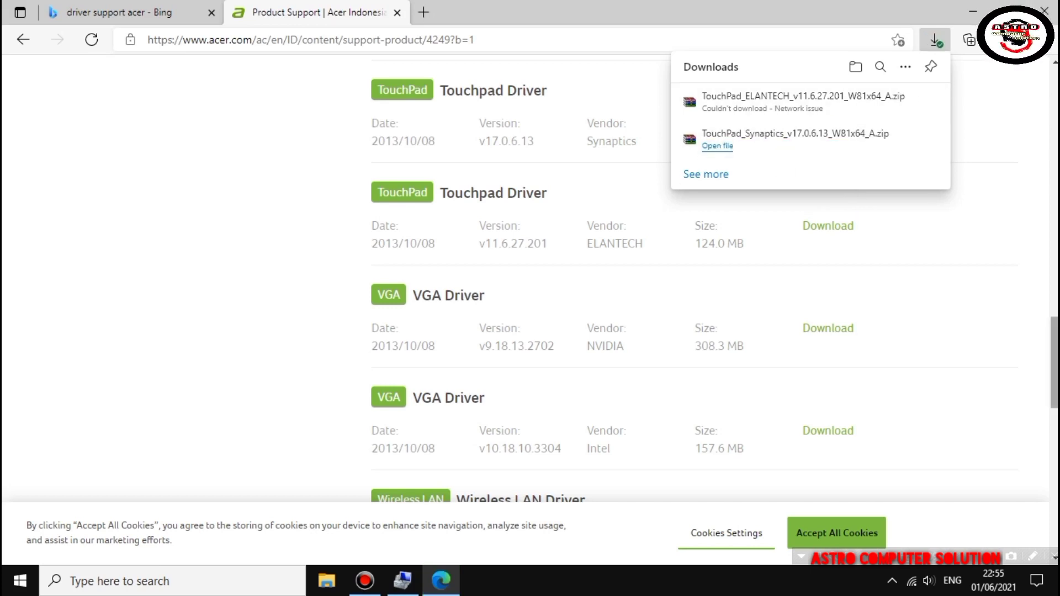
Download the ELANTECH touchpad driver zip again from the driver list.
{"action": "scroll", "coordinate": [607, 276], "scroll_direction": "up", "scroll_amount": 1}
{"action": "scroll", "coordinate": [607, 277], "scroll_direction": "down", "scroll_amount": 1}
{"action": "scroll", "coordinate": [608, 276], "scroll_direction": "up", "scroll_amount": 1}
{"action": "scroll", "coordinate": [607, 276], "scroll_direction": "up", "scroll_amount": 1}
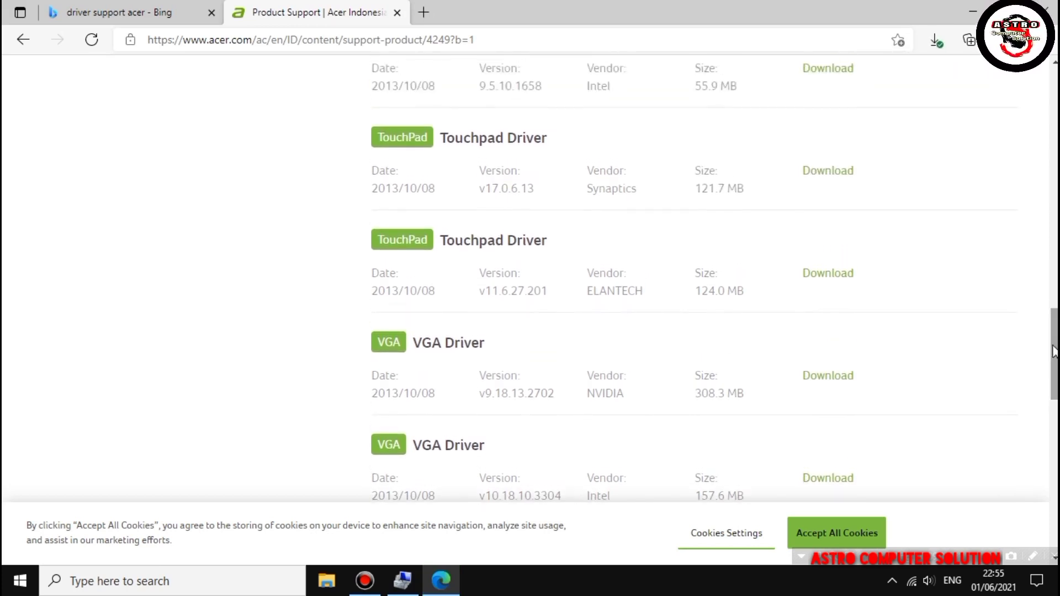
{"action": "left_click", "coordinate": [838, 274]}
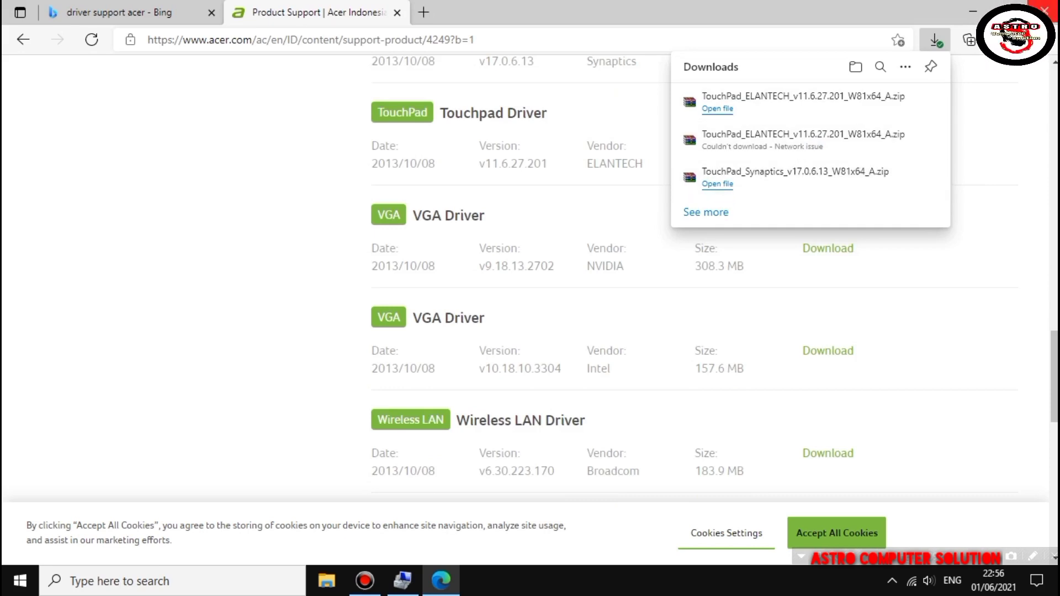
Close Edge and place a narrowed Computer Management window on the right side of the screen.
{"action": "key", "text": "Escape"}
{"action": "key", "text": "alt+F4"}
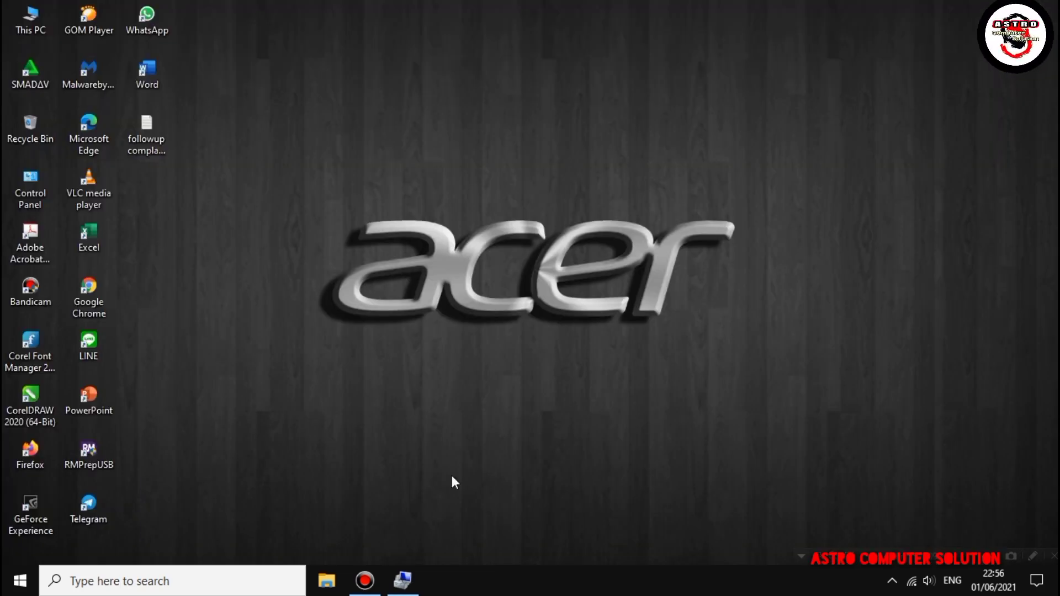
{"action": "left_click", "coordinate": [404, 580]}
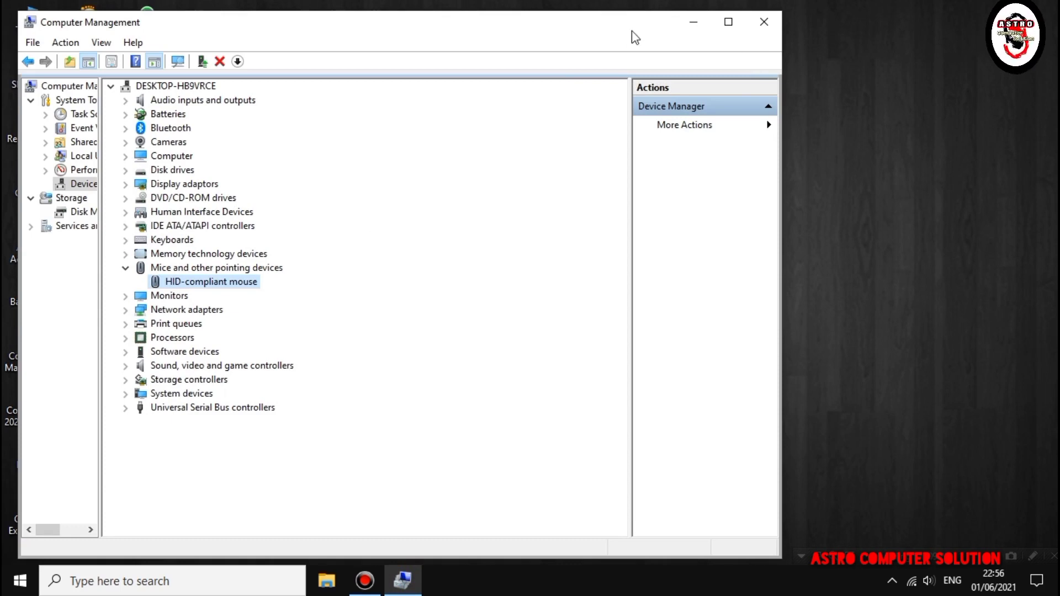
{"action": "left_click_drag", "start_coordinate": [781, 86], "coordinate": [436, 130]}
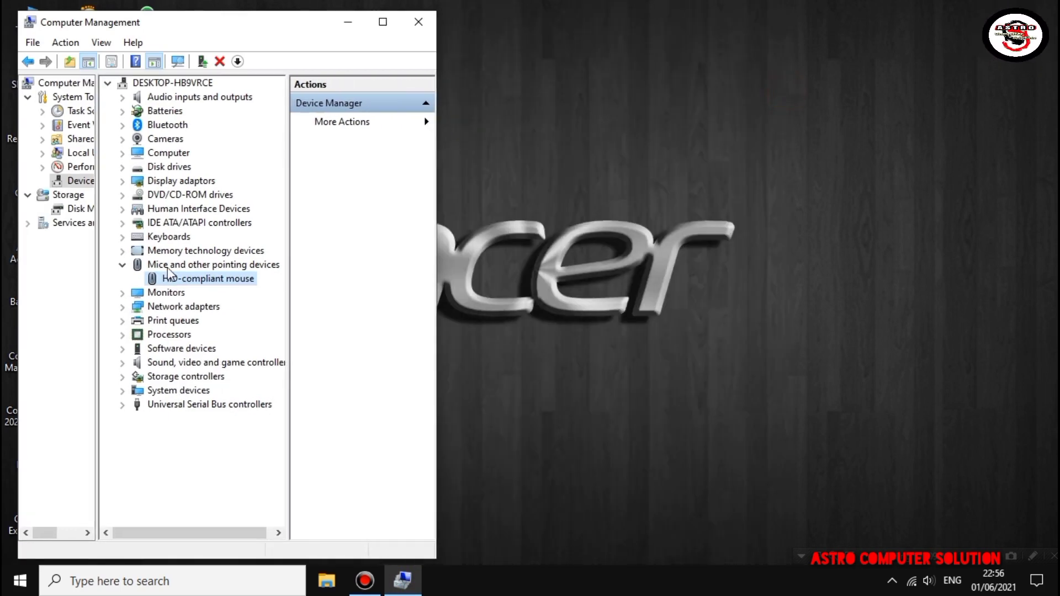
{"action": "left_click_drag", "start_coordinate": [250, 23], "coordinate": [804, 62]}
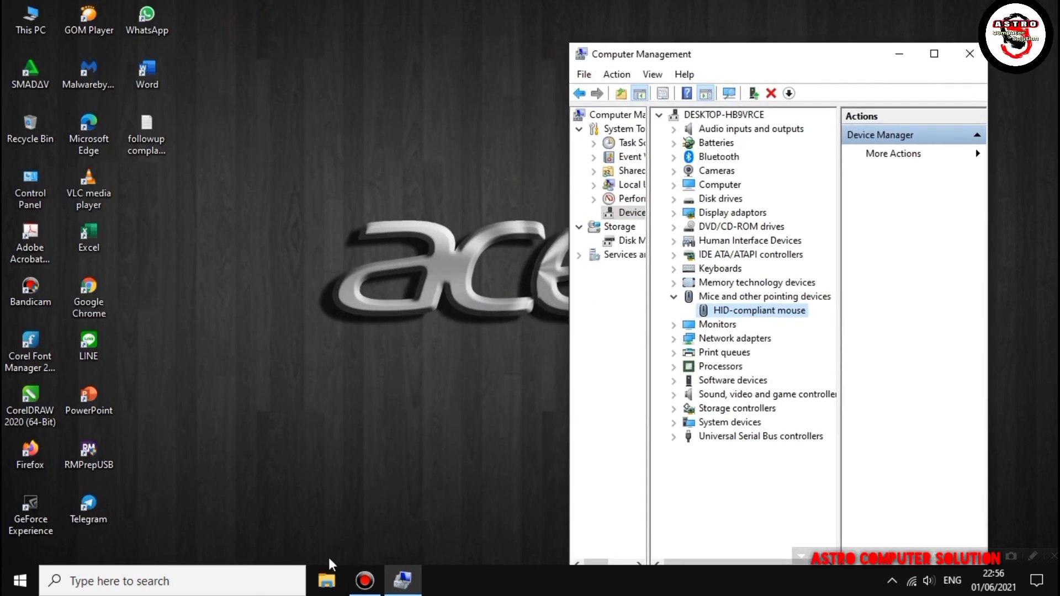
Place File Explorer on the left and open the Synaptics touchpad zip from Downloads.
{"action": "left_click", "coordinate": [326, 579]}
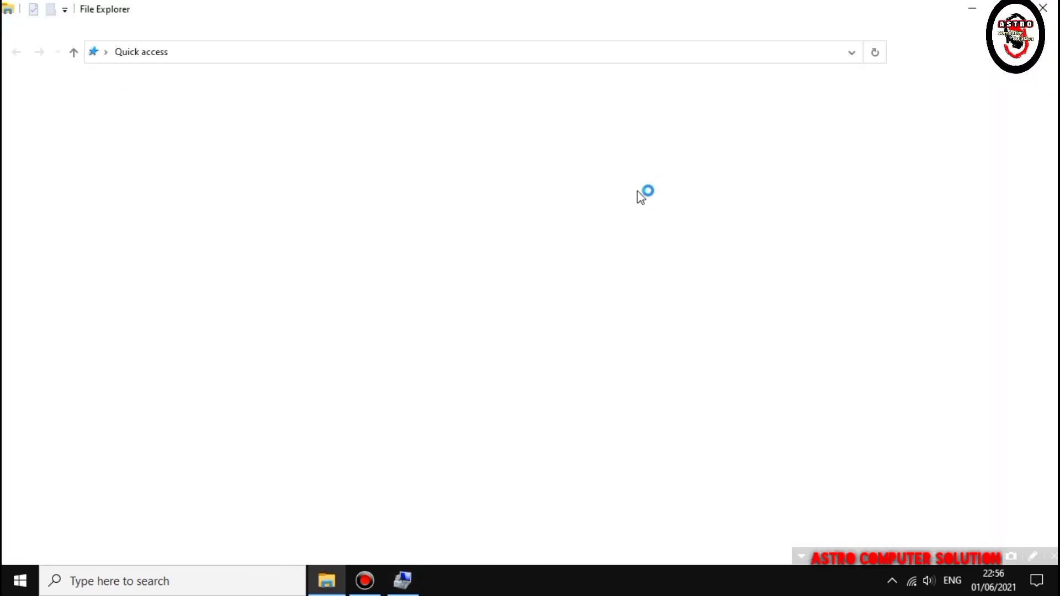
{"action": "left_click", "coordinate": [1008, 8]}
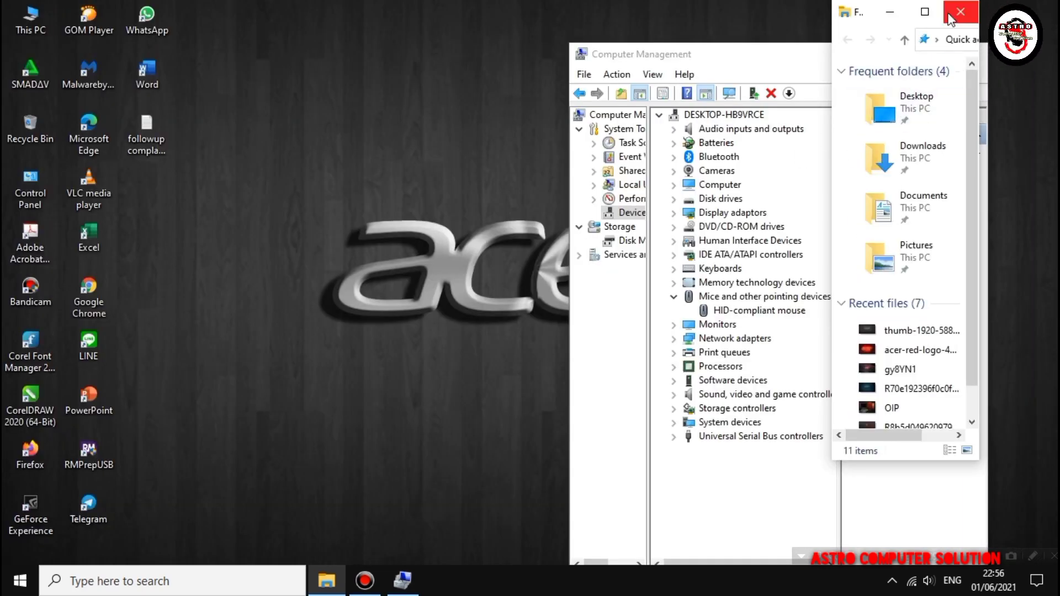
{"action": "left_click_drag", "start_coordinate": [828, 41], "coordinate": [433, 94]}
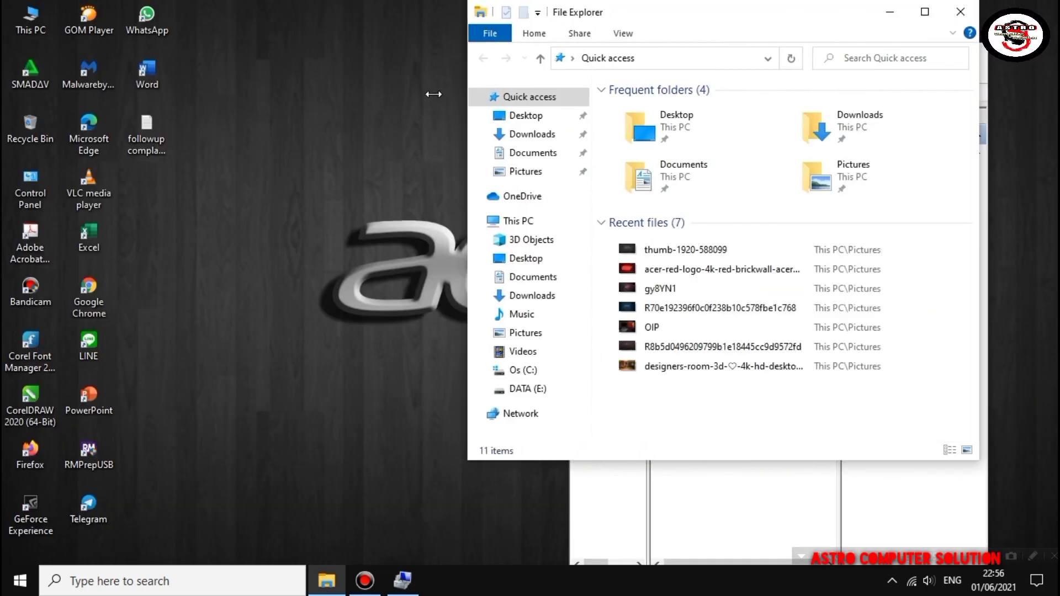
{"action": "left_click_drag", "start_coordinate": [759, 11], "coordinate": [367, 82]}
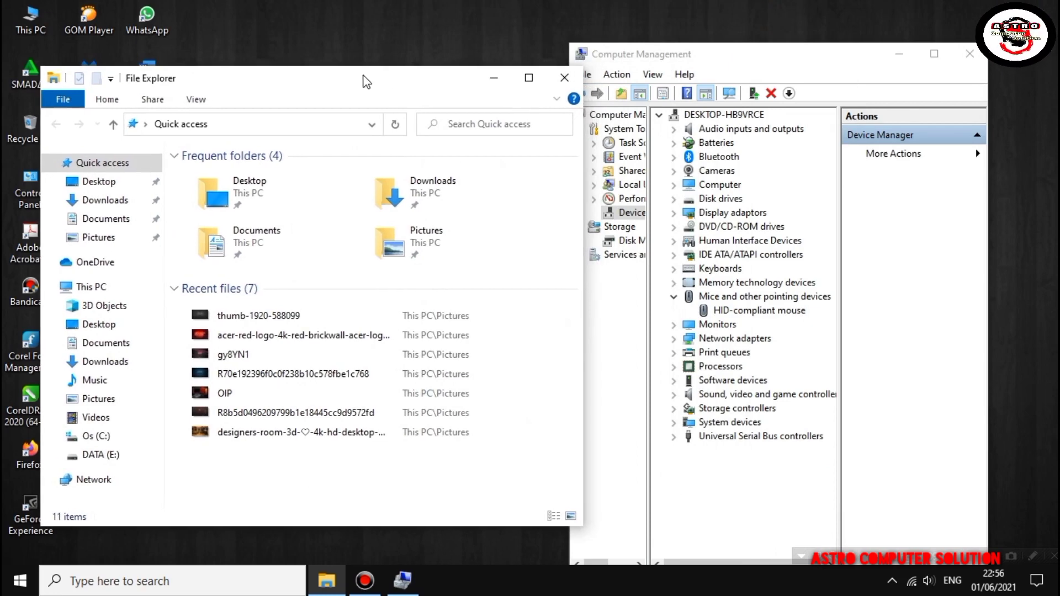
{"action": "left_click_drag", "start_coordinate": [749, 49], "coordinate": [817, 40]}
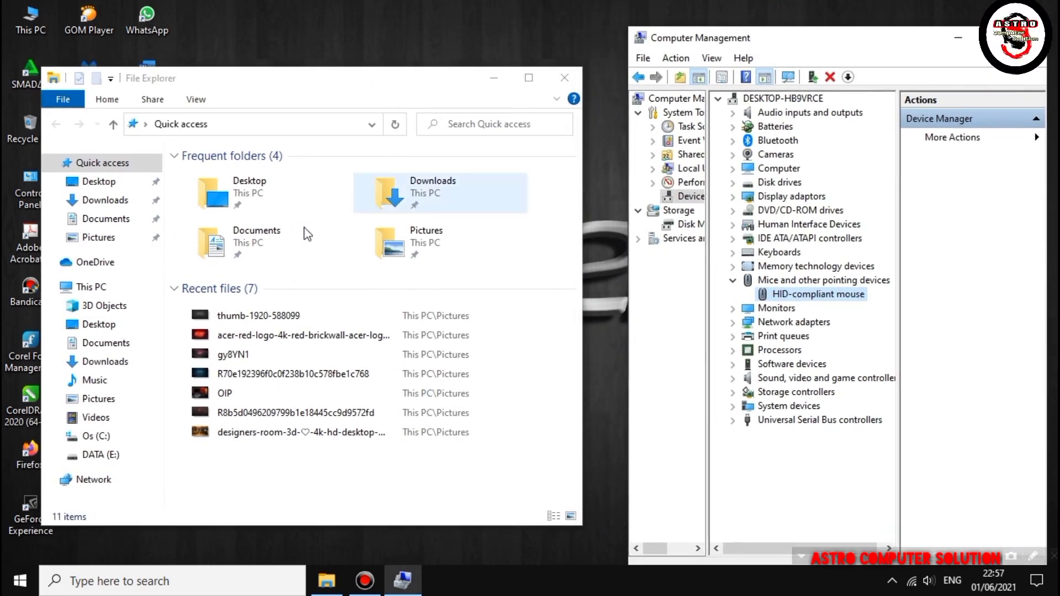
{"action": "left_click", "coordinate": [117, 204]}
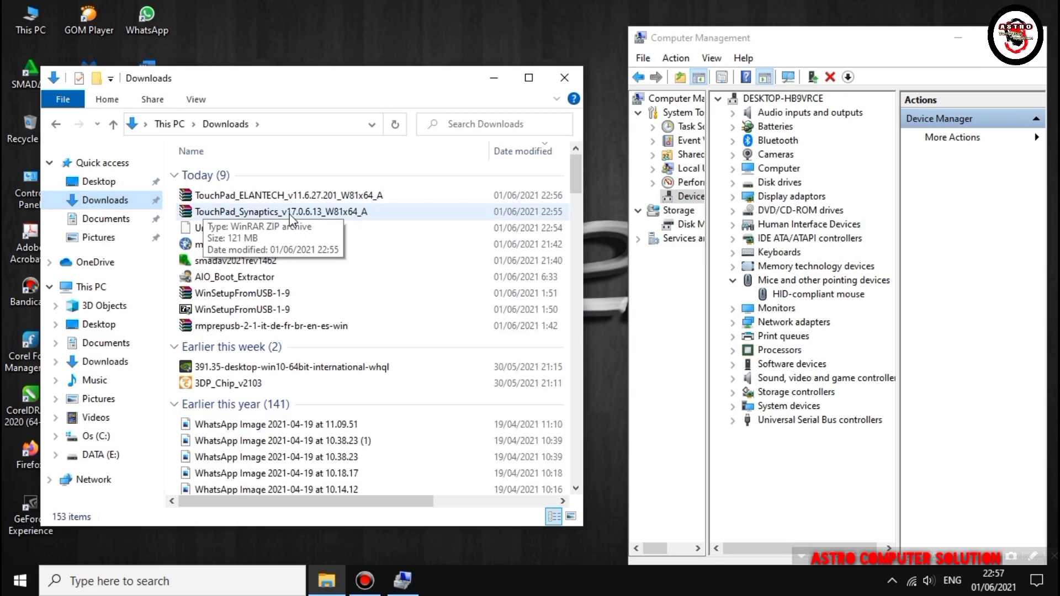
{"action": "left_click", "coordinate": [267, 212]}
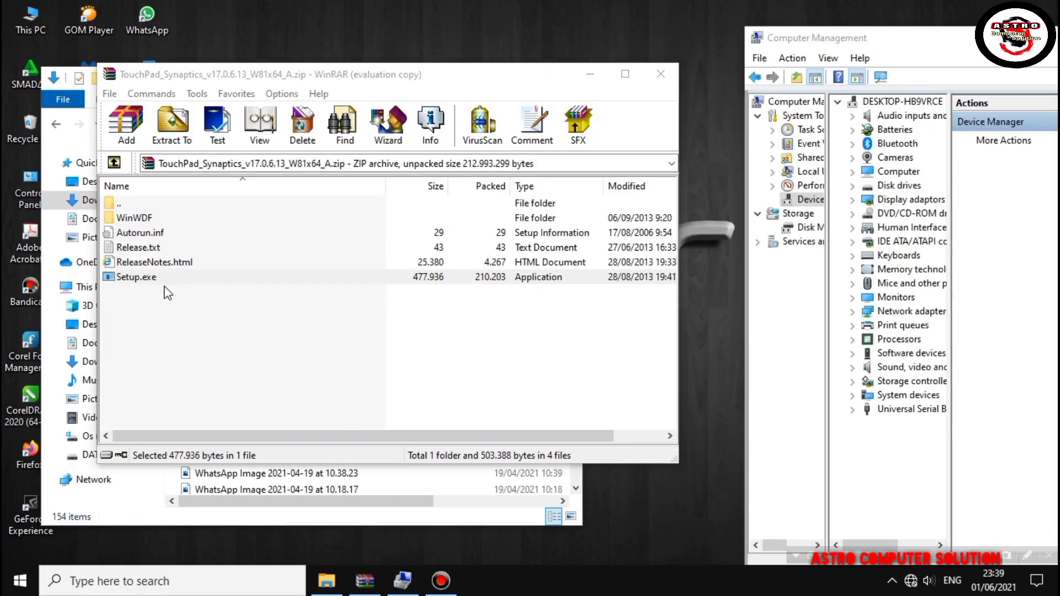
Run Setup.exe from inside the Synaptics touchpad zip in WinRAR.
{"action": "left_click", "coordinate": [159, 276]}
{"action": "double_click", "coordinate": [258, 280]}
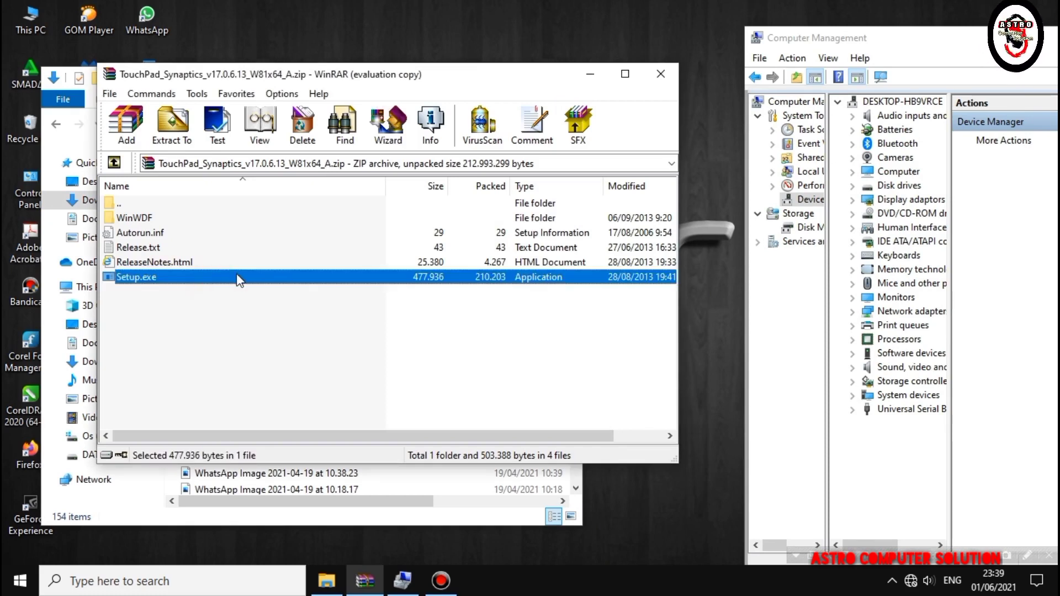
{"action": "double_click", "coordinate": [195, 278]}
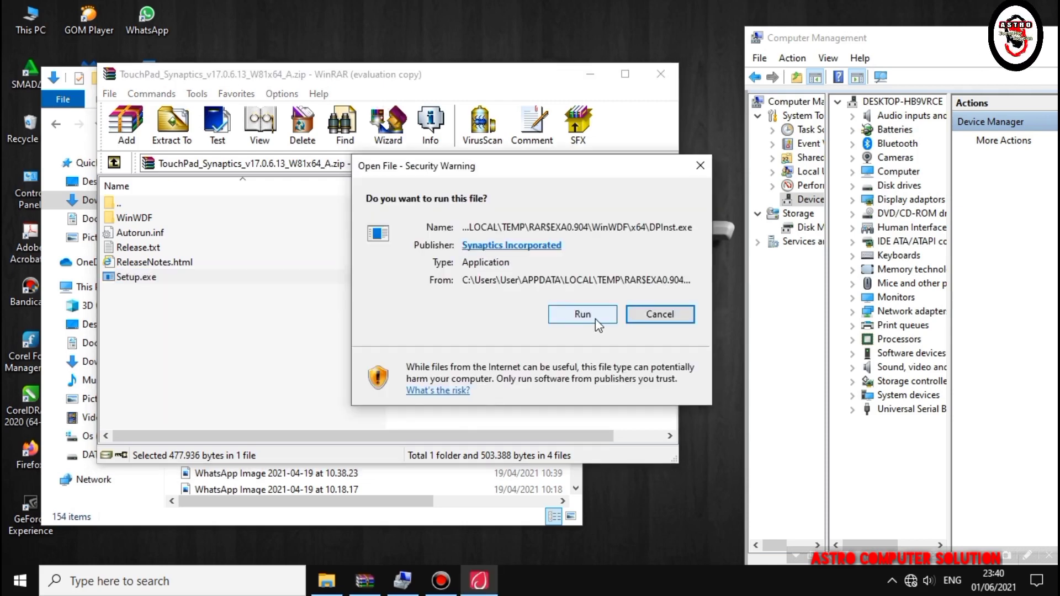
Allow DPInst.exe to run, install the SmbDrv and SynTP drivers, and finish the wizard.
{"action": "left_click", "coordinate": [583, 314]}
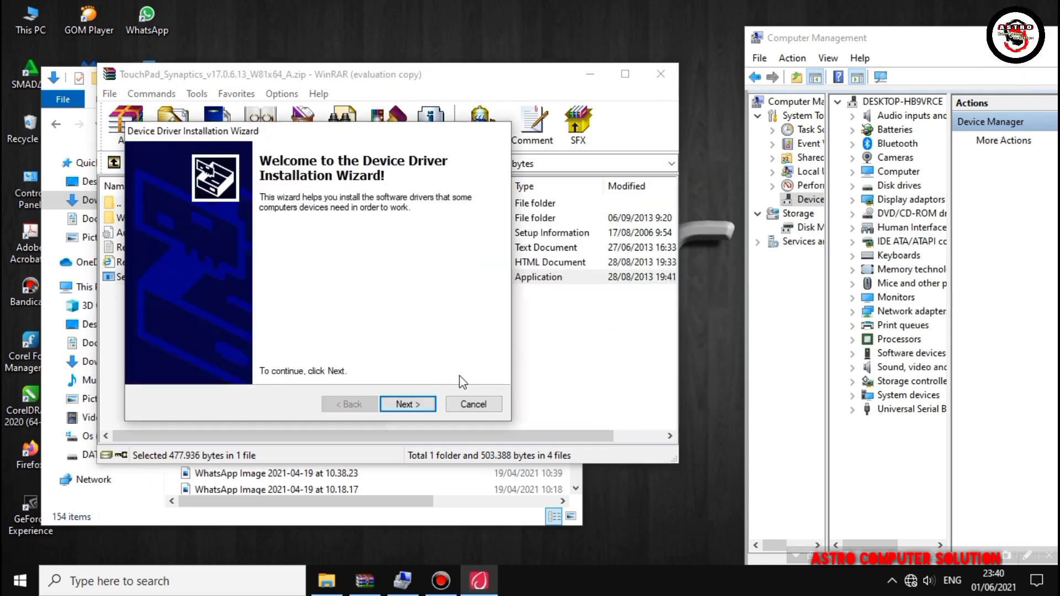
{"action": "left_click", "coordinate": [416, 403]}
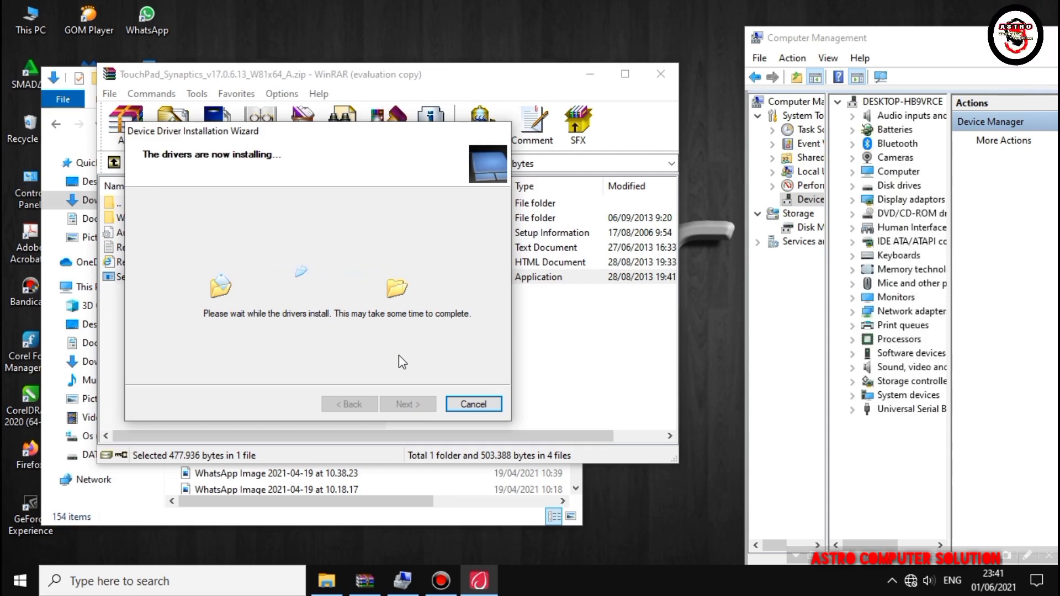
{"action": "left_click", "coordinate": [853, 283]}
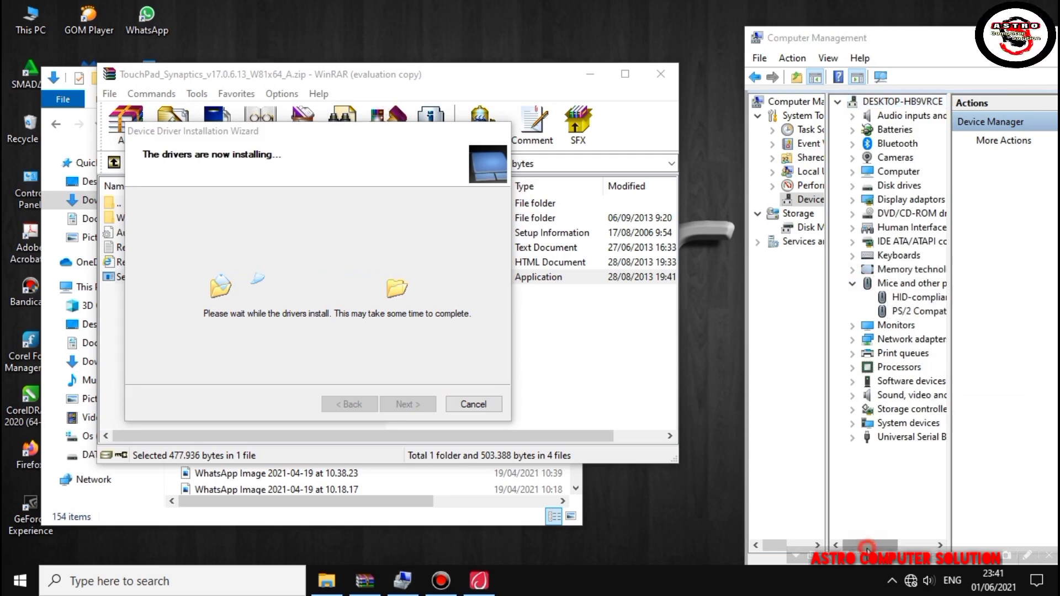
{"action": "left_click_drag", "start_coordinate": [882, 549], "coordinate": [889, 547]}
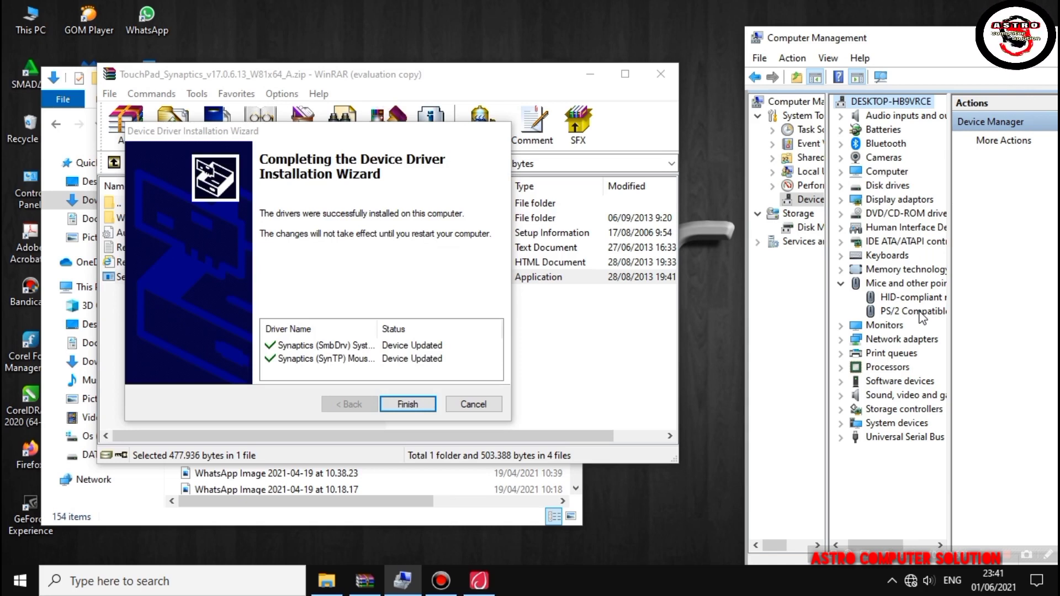
{"action": "left_click", "coordinate": [409, 405]}
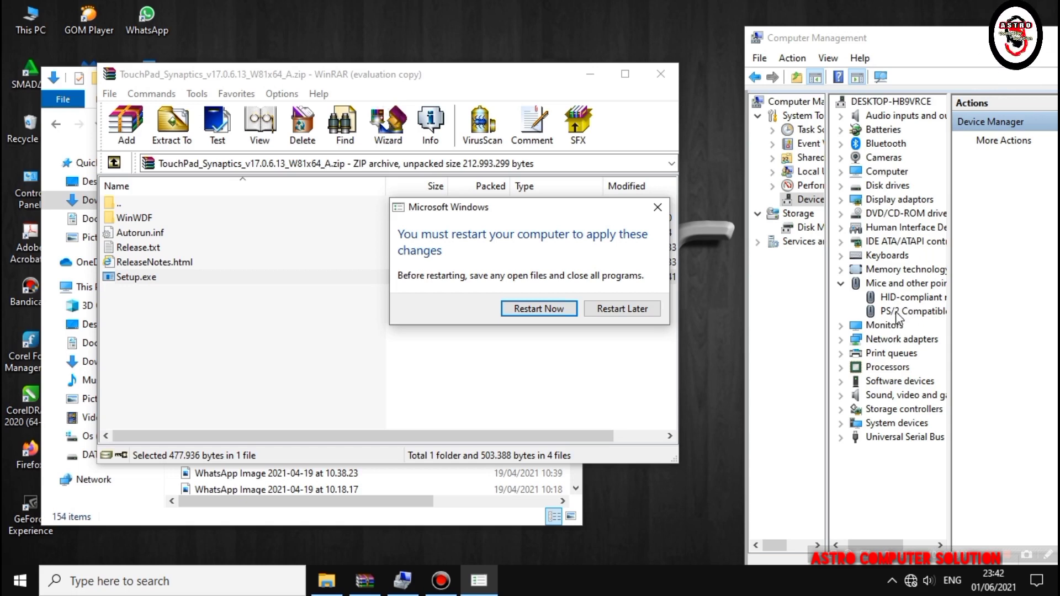
Postpone the restart, cancel the warning, close WinRAR and Downloads, and move Computer Management top-left.
{"action": "left_click", "coordinate": [624, 310]}
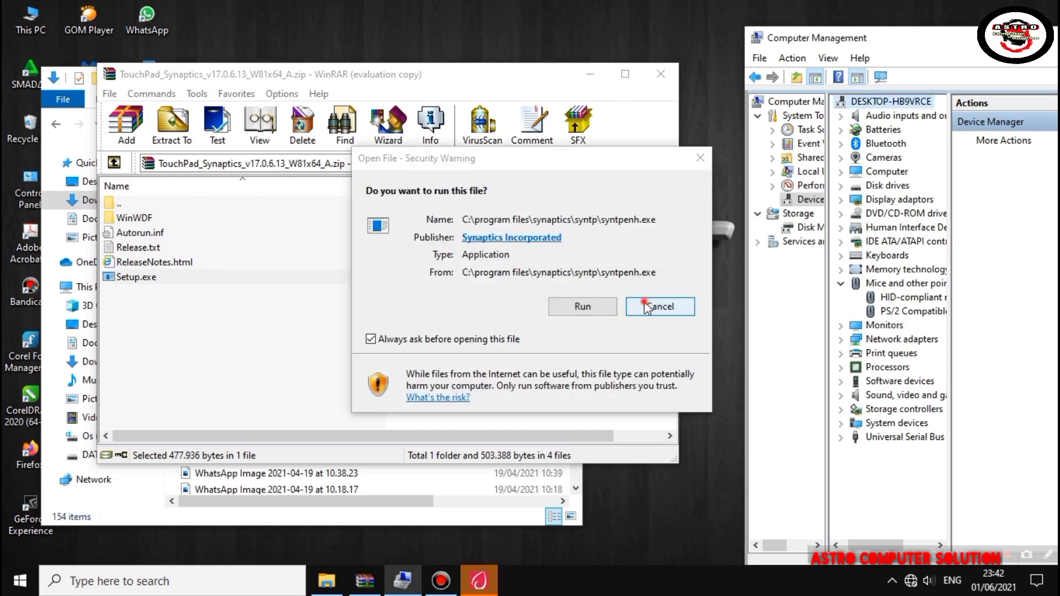
{"action": "left_click", "coordinate": [652, 304]}
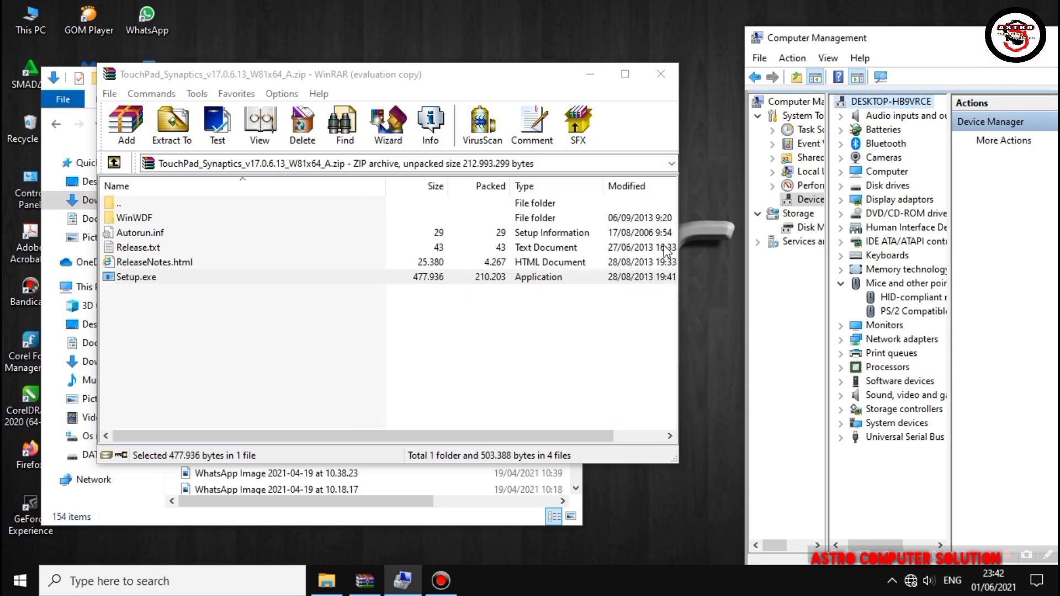
{"action": "left_click", "coordinate": [661, 73]}
{"action": "left_click", "coordinate": [566, 74]}
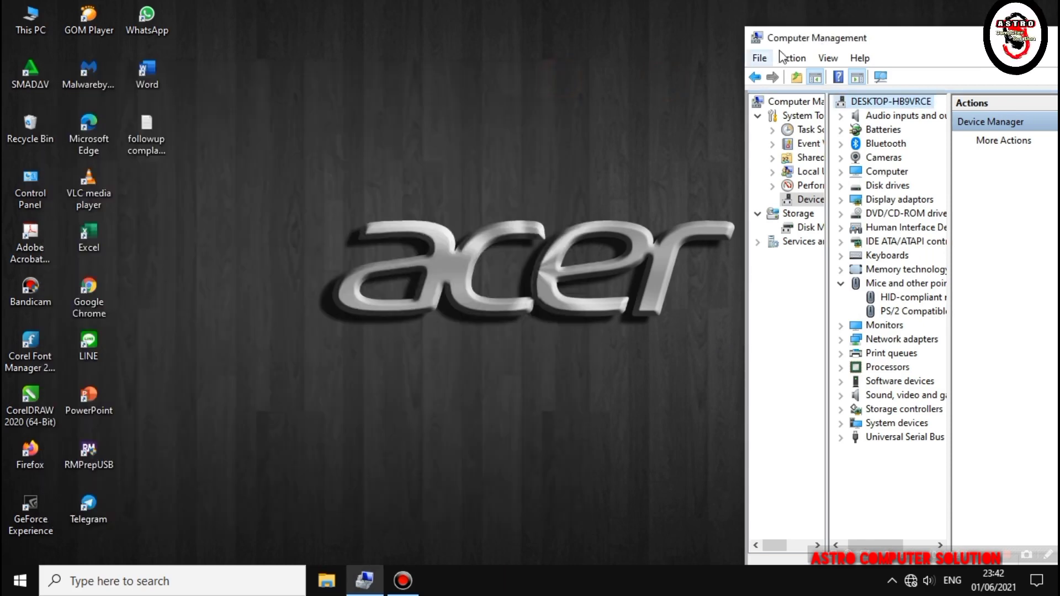
{"action": "left_click_drag", "start_coordinate": [914, 43], "coordinate": [195, 29]}
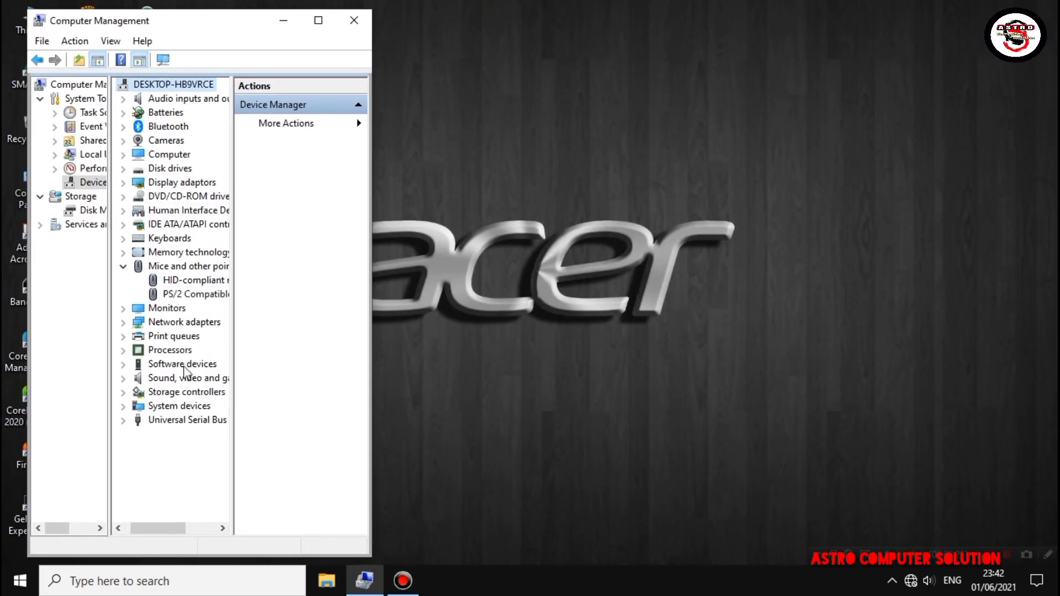
Search 'co' to reach Control Panel and open the Uninstall a program list.
{"action": "left_click", "coordinate": [72, 581]}
{"action": "type", "text": "control"}
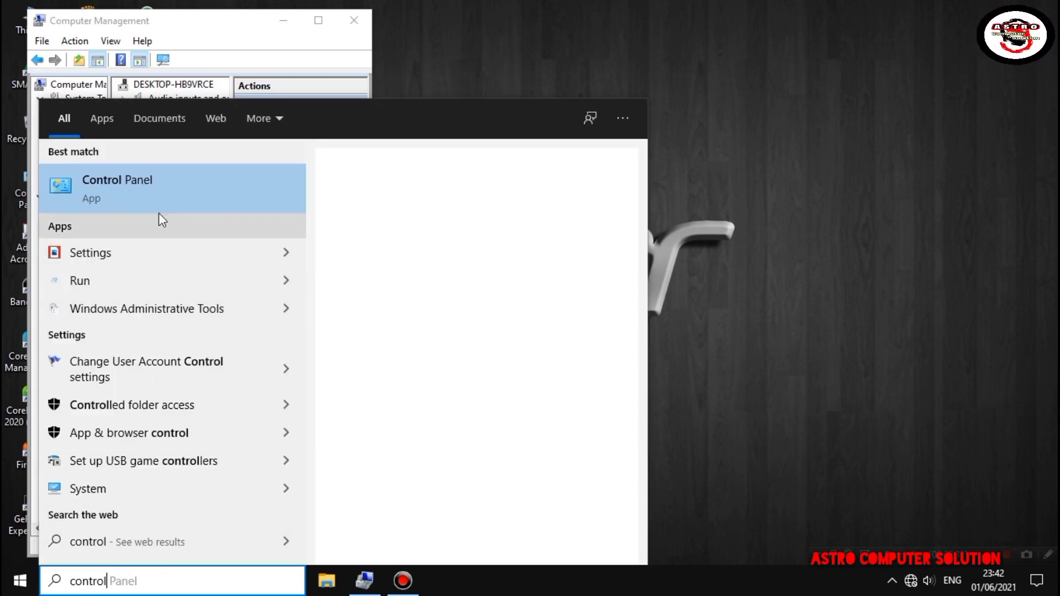
{"action": "left_click", "coordinate": [164, 197]}
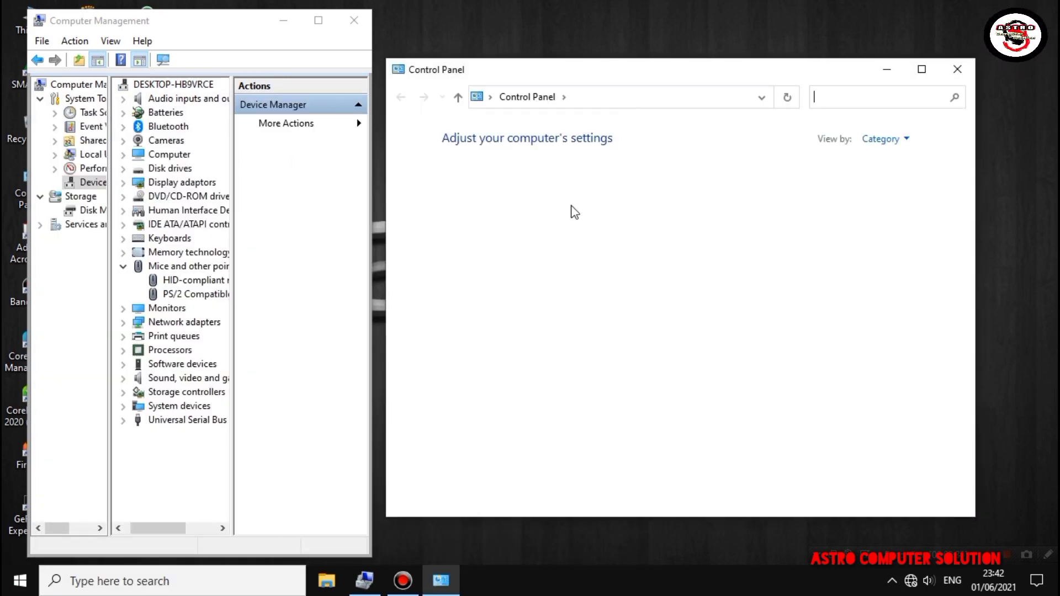
{"action": "left_click", "coordinate": [533, 382]}
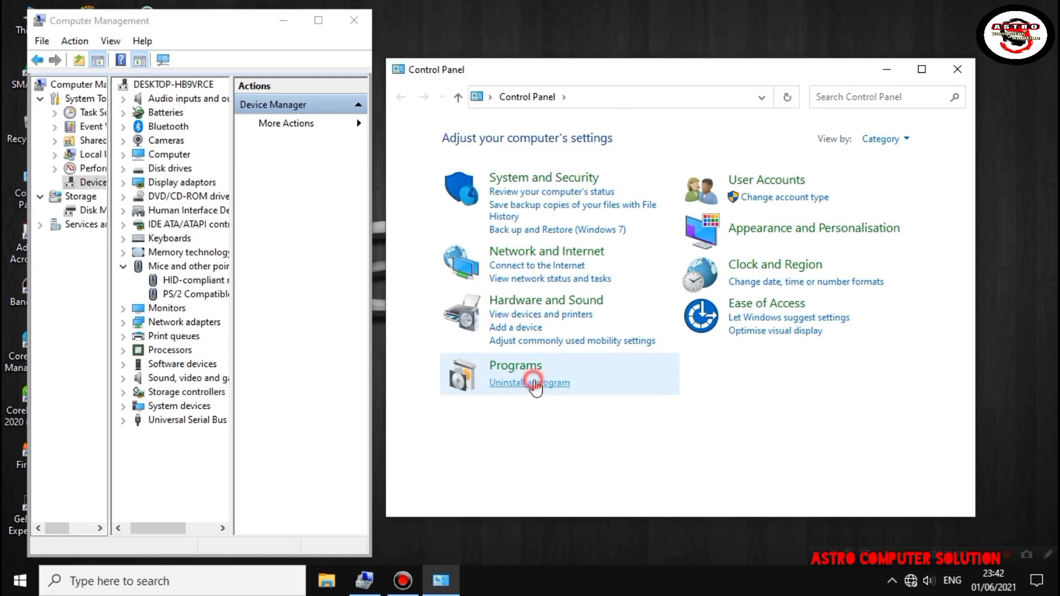
{"action": "left_click_drag", "start_coordinate": [618, 78], "coordinate": [670, 39]}
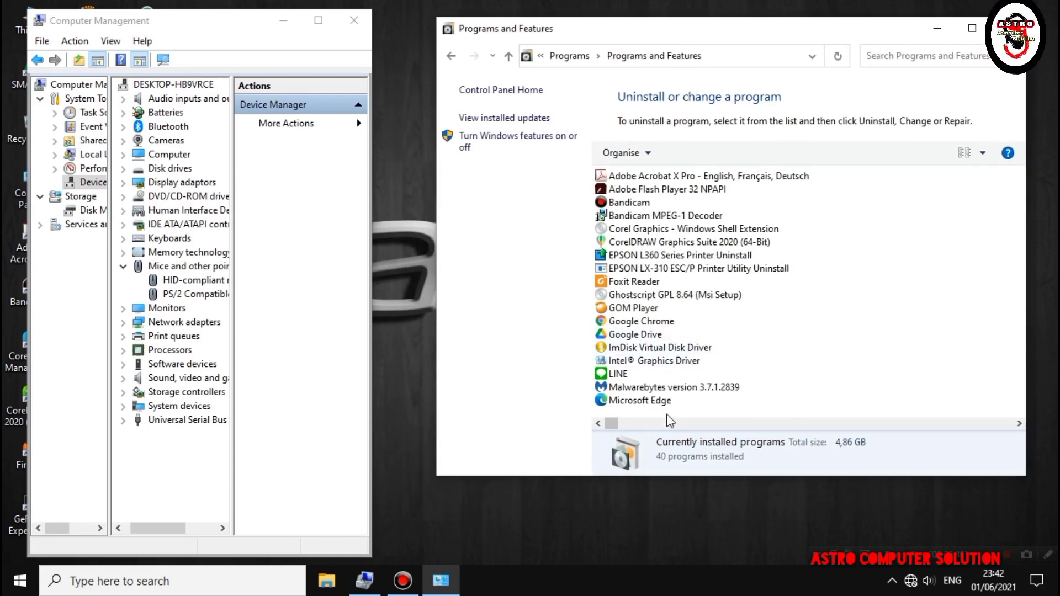
{"action": "scroll", "coordinate": [663, 376], "scroll_direction": "down", "scroll_amount": 8}
{"action": "scroll", "coordinate": [666, 375], "scroll_direction": "down", "scroll_amount": 6}
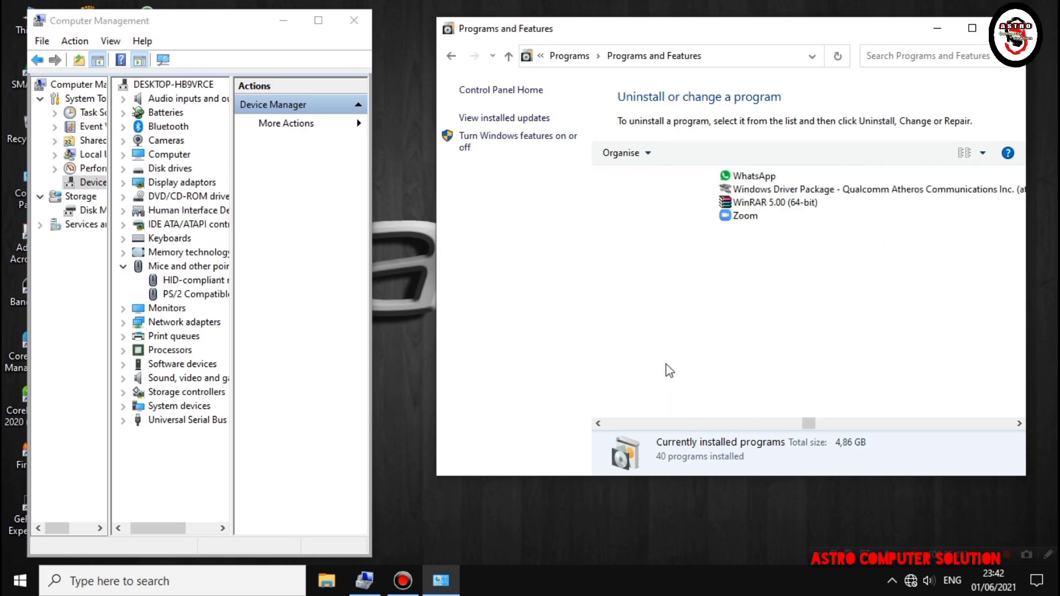
{"action": "scroll", "coordinate": [666, 365], "scroll_direction": "up", "scroll_amount": 6}
Confirm Synaptics Pointing Device Driver 17.0.6.13 is listed, then close Computer Management and the programs window.
{"action": "left_click", "coordinate": [674, 374]}
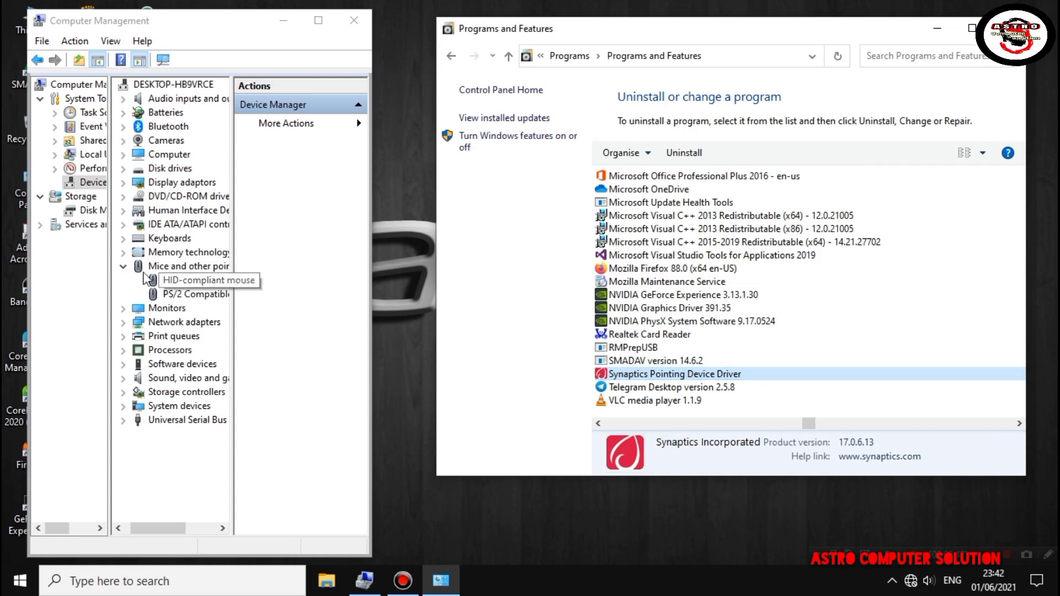
{"action": "left_click_drag", "start_coordinate": [168, 529], "coordinate": [174, 528]}
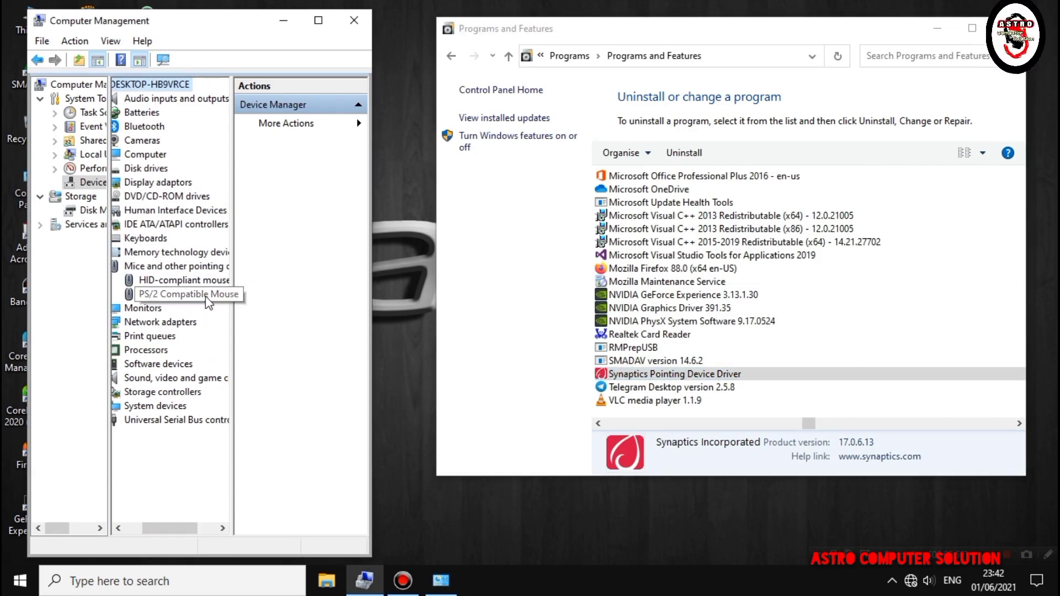
{"action": "left_click", "coordinate": [611, 376]}
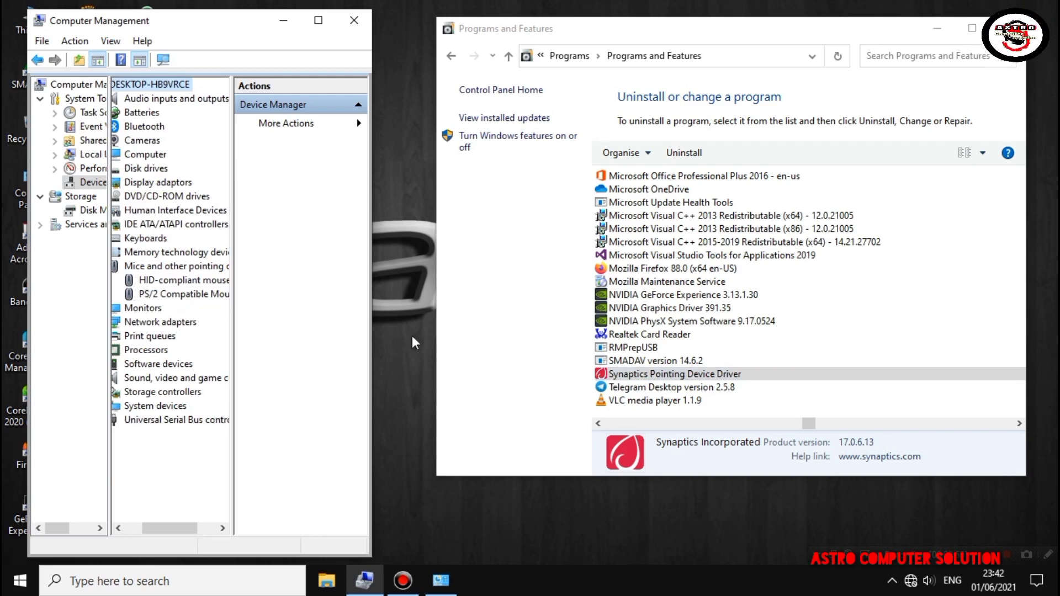
{"action": "left_click", "coordinate": [272, 334]}
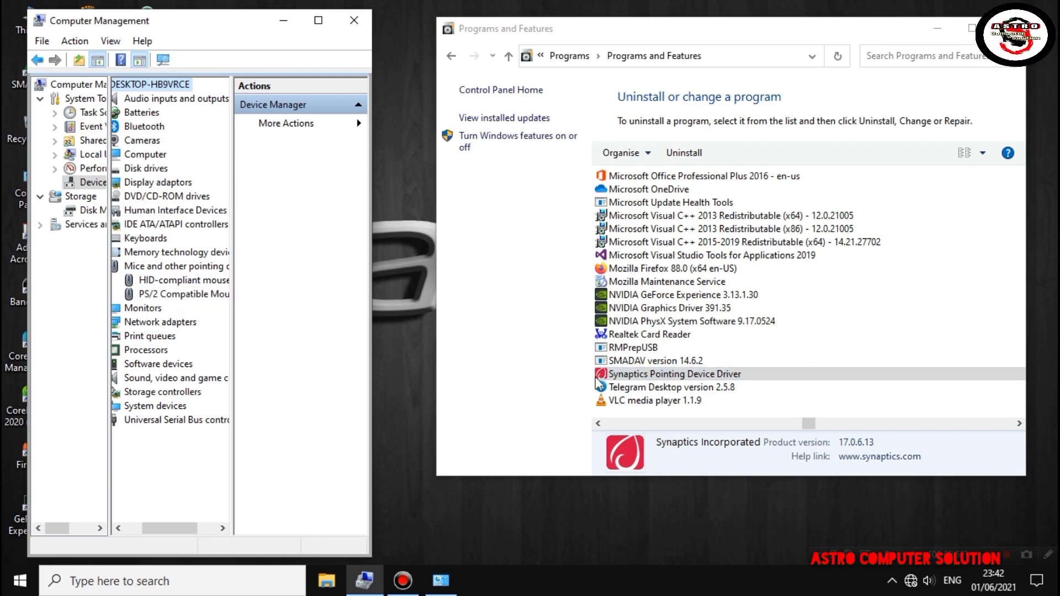
{"action": "left_click", "coordinate": [631, 376]}
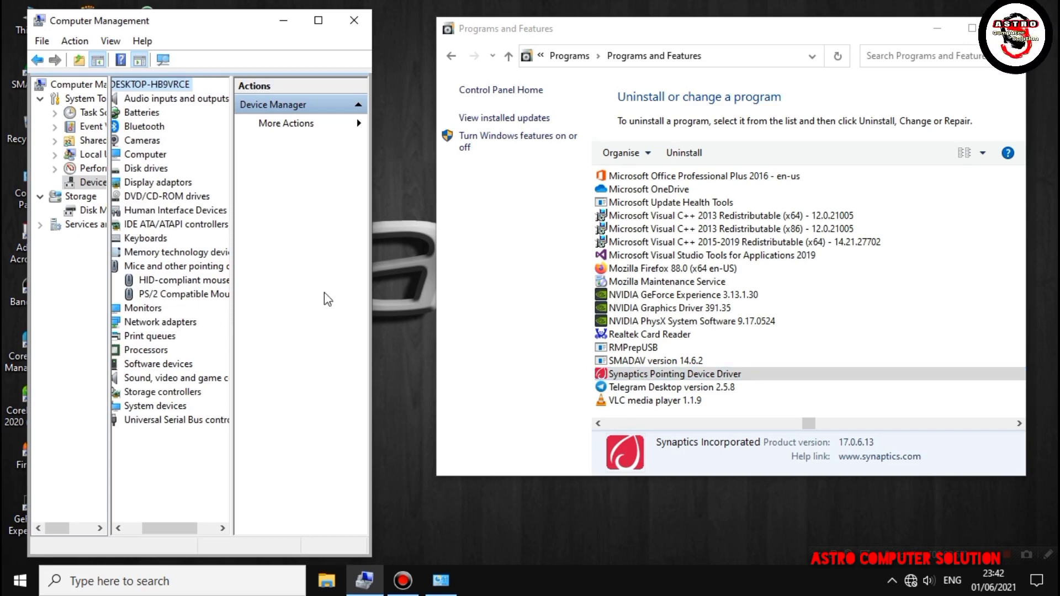
{"action": "left_click", "coordinate": [354, 21]}
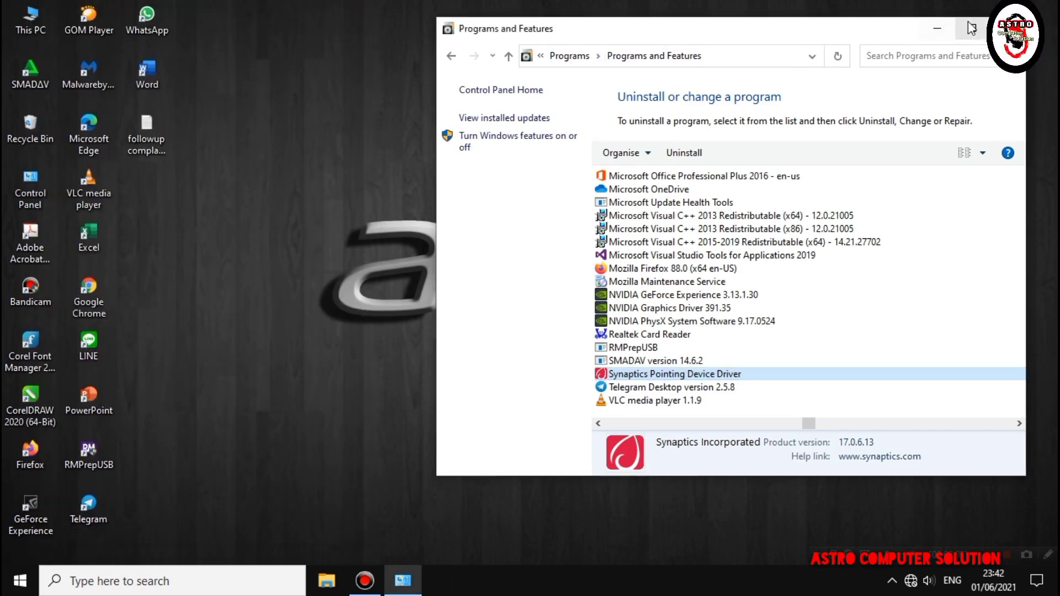
{"action": "left_click", "coordinate": [1013, 28]}
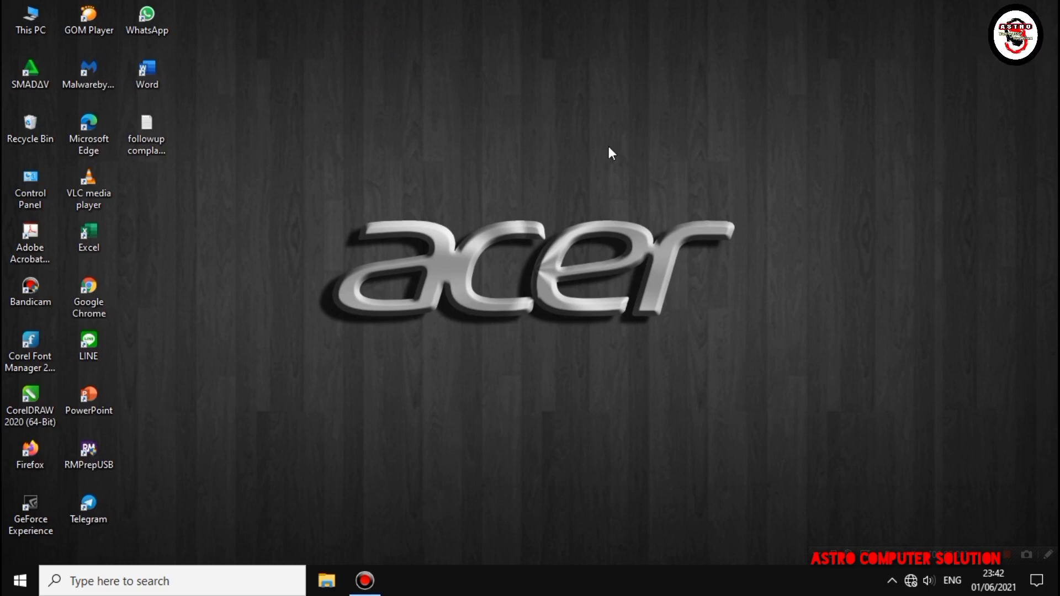
{"action": "right_click", "coordinate": [28, 25]}
{"action": "left_click", "coordinate": [70, 69]}
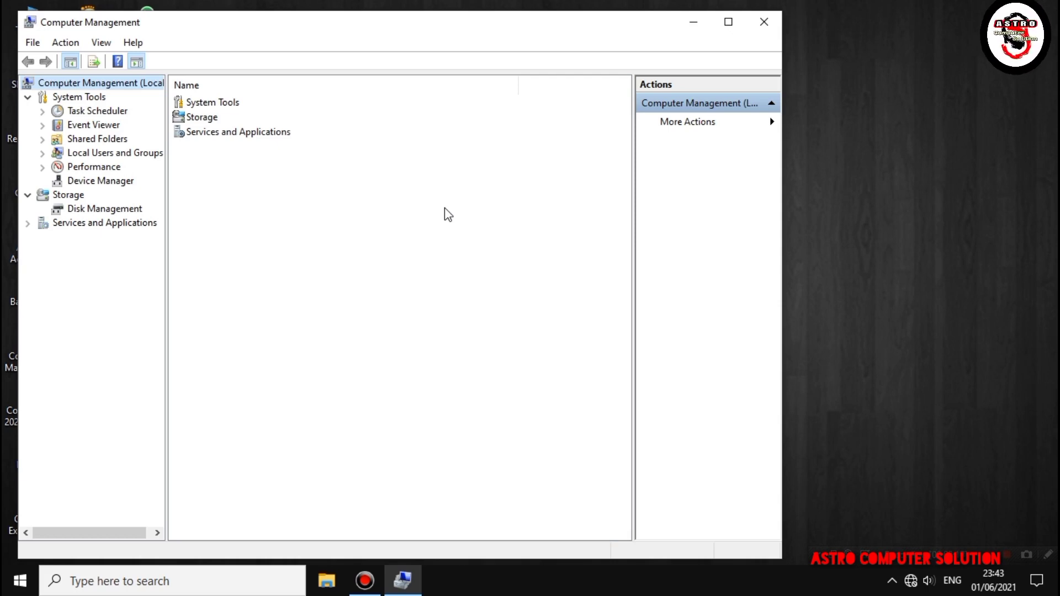
{"action": "left_click", "coordinate": [83, 182]}
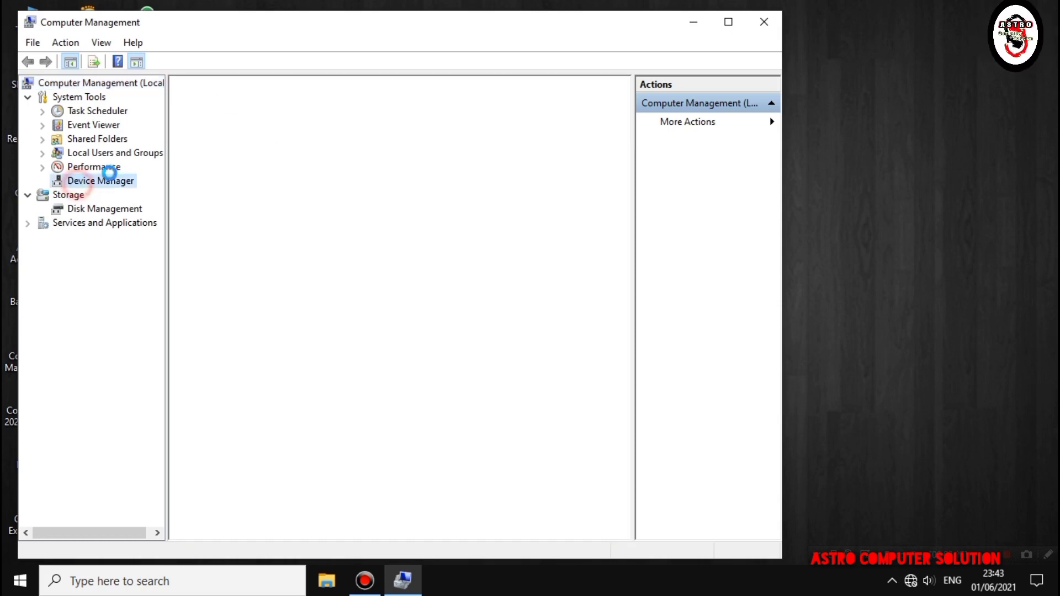
{"action": "left_click_drag", "start_coordinate": [233, 32], "coordinate": [422, 37]}
{"action": "left_click", "coordinate": [380, 260]}
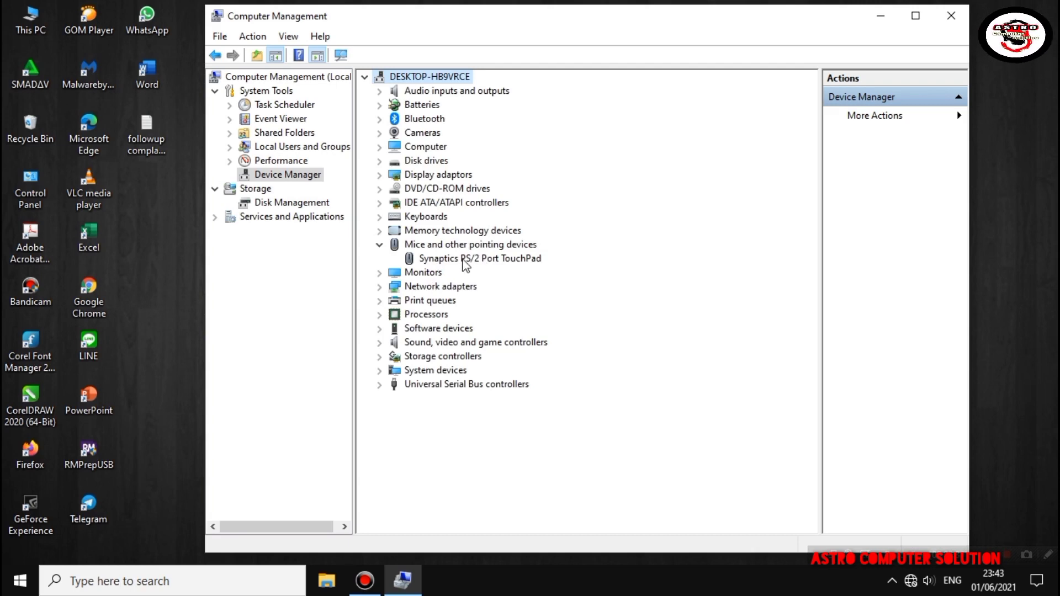
{"action": "left_click", "coordinate": [475, 264]}
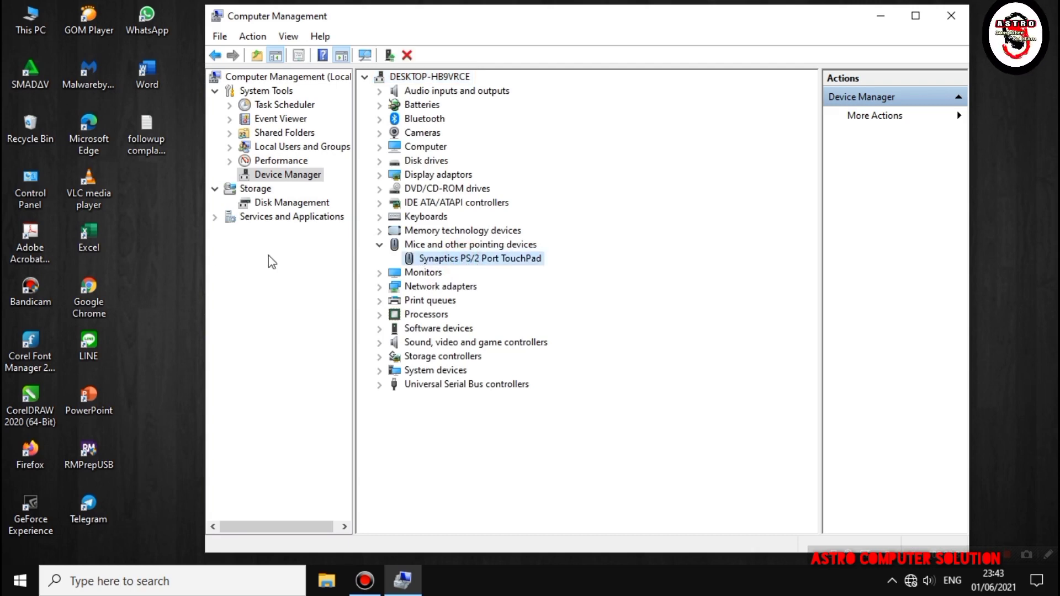
{"action": "left_click", "coordinate": [148, 227]}
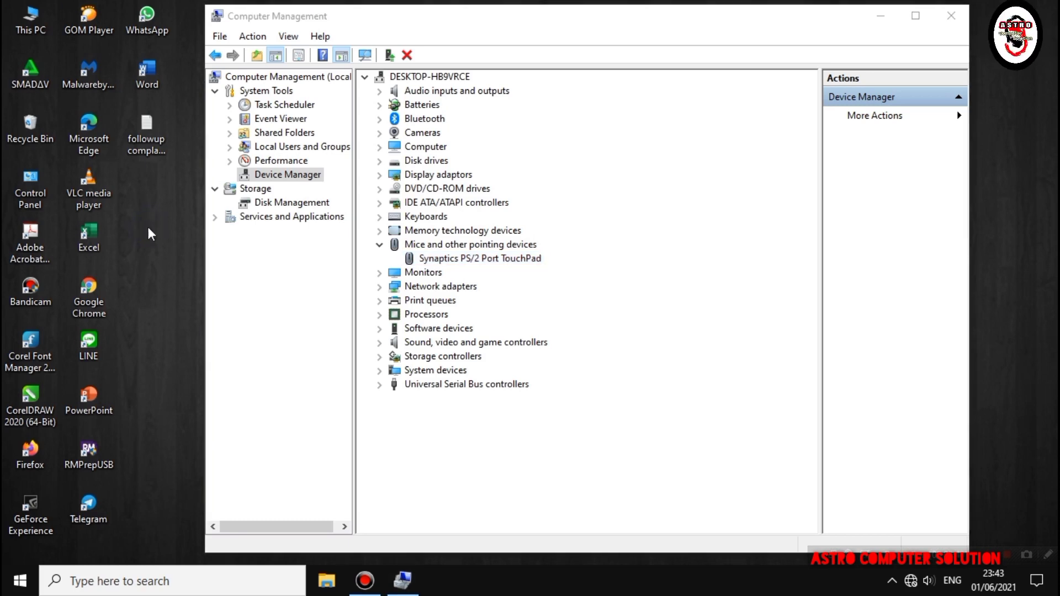
{"action": "right_click", "coordinate": [148, 227]}
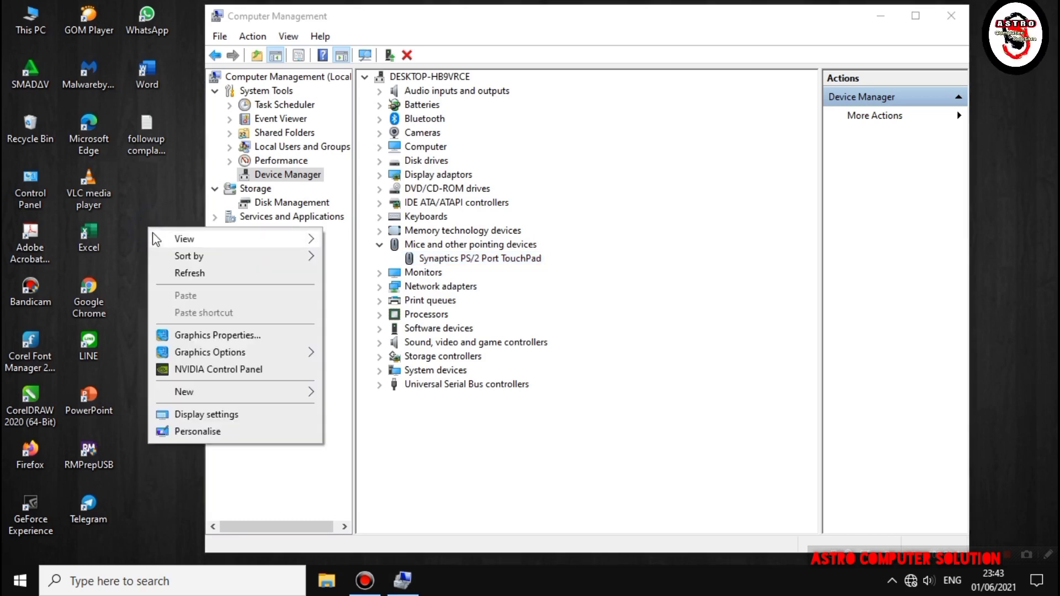
{"action": "left_click", "coordinate": [183, 273]}
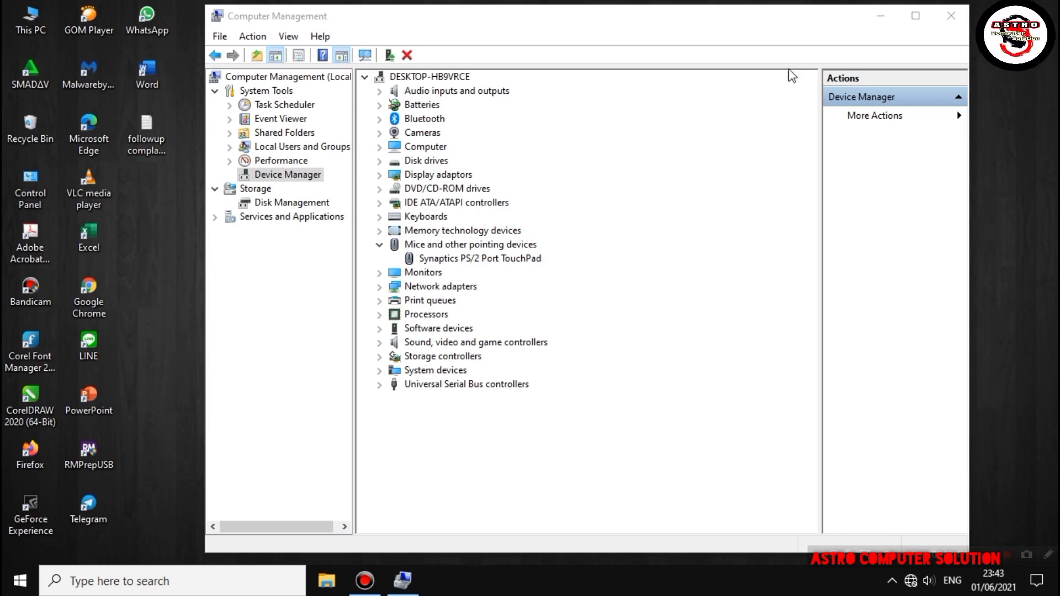
{"action": "left_click", "coordinate": [945, 20]}
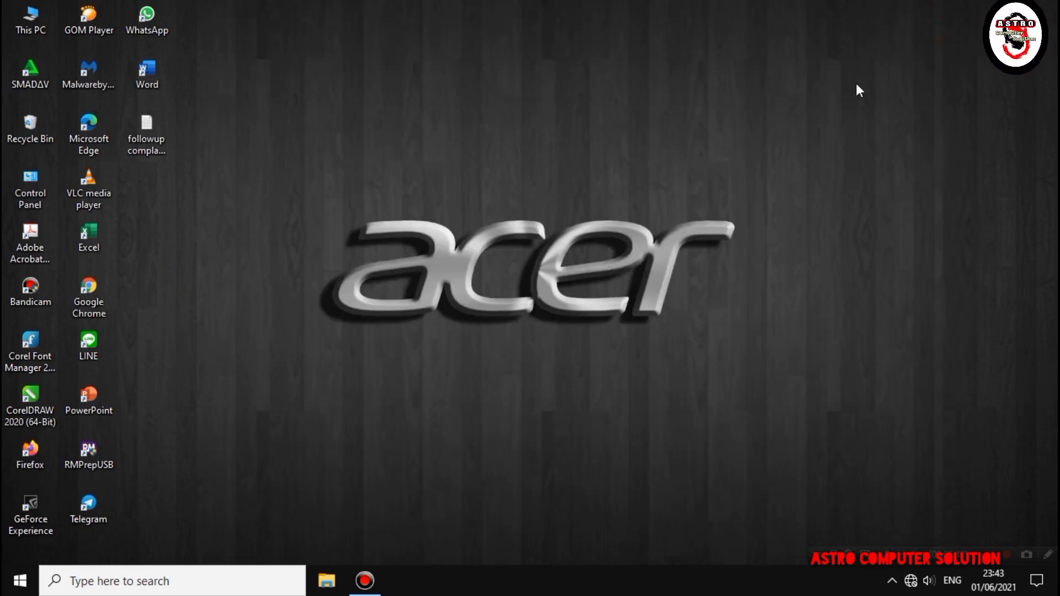